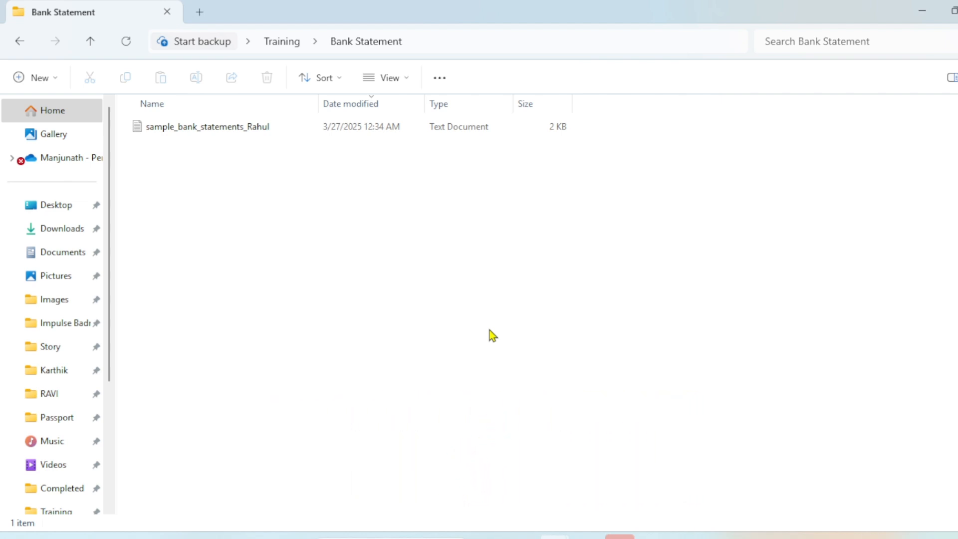
Step: Open the sample bank statement text file in the Bank Statement folder, review its contents and close it
{"action": "double_click", "coordinate": [233, 127]}
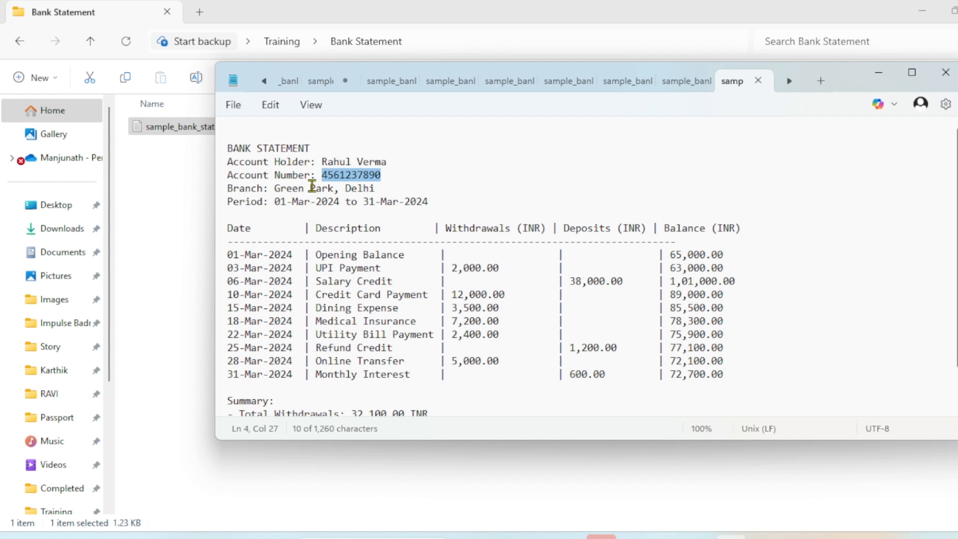
{"action": "scroll", "coordinate": [330, 252], "scroll_direction": "down", "scroll_amount": 1}
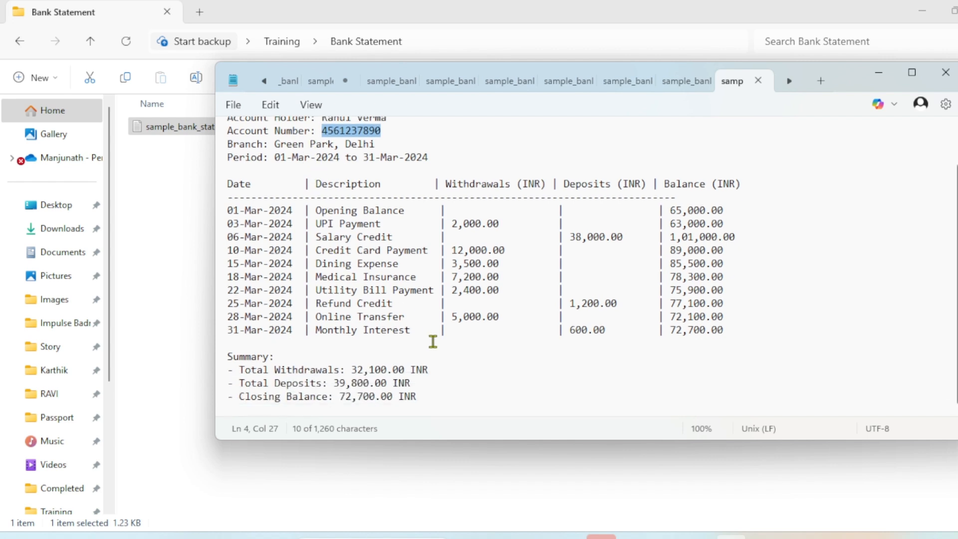
{"action": "scroll", "coordinate": [450, 361], "scroll_direction": "up", "scroll_amount": 1}
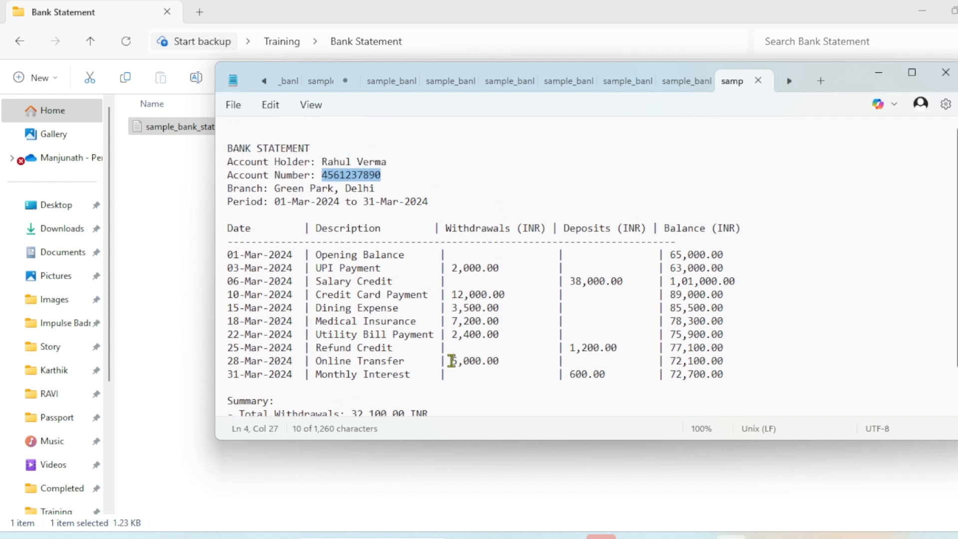
{"action": "left_click", "coordinate": [954, 76]}
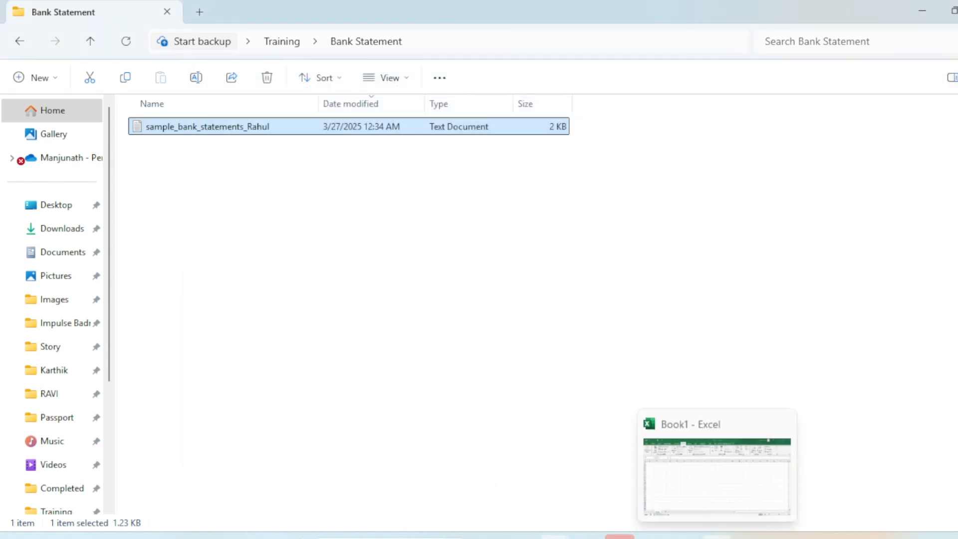
Step: Switch to Excel and import the sample statement text file from the Bank Statement folder, opening it in Power Query Editor for transformation
{"action": "left_click", "coordinate": [719, 536]}
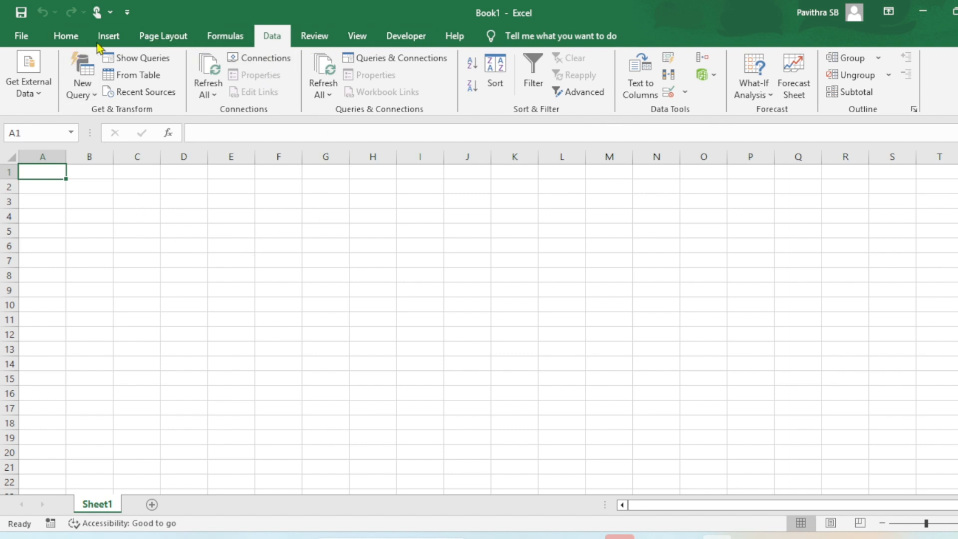
{"action": "left_click", "coordinate": [65, 36]}
{"action": "left_click", "coordinate": [272, 36]}
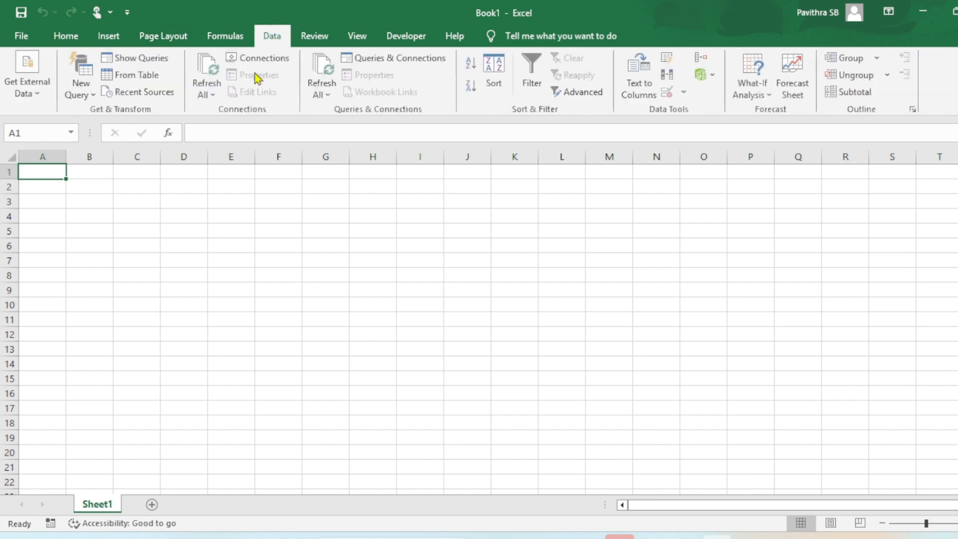
{"action": "left_click", "coordinate": [98, 98]}
{"action": "mouse_move", "coordinate": [115, 118]}
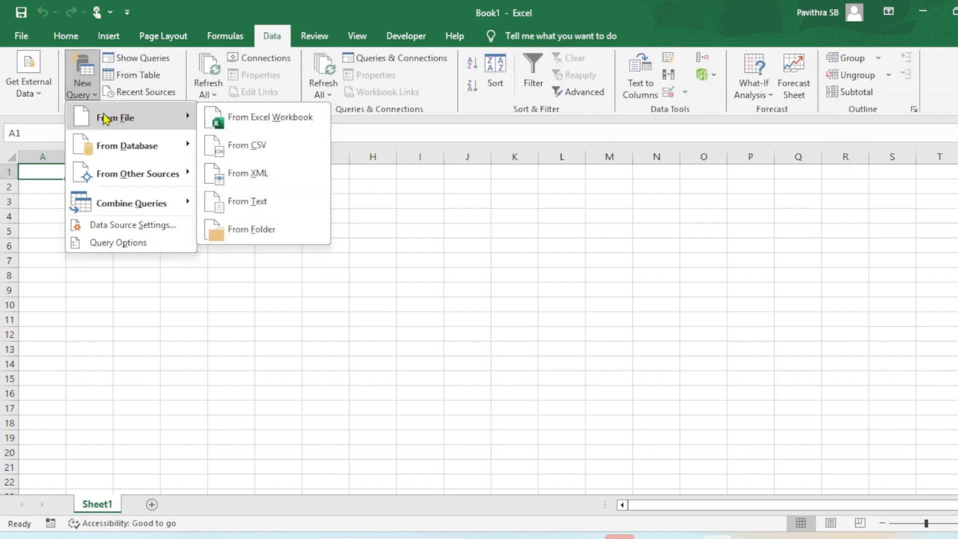
{"action": "left_click", "coordinate": [264, 205]}
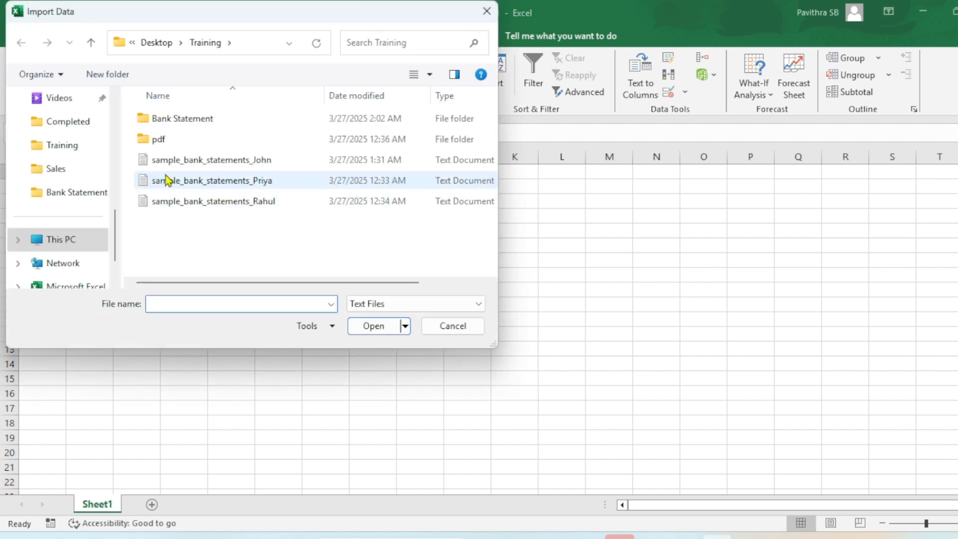
{"action": "double_click", "coordinate": [188, 124]}
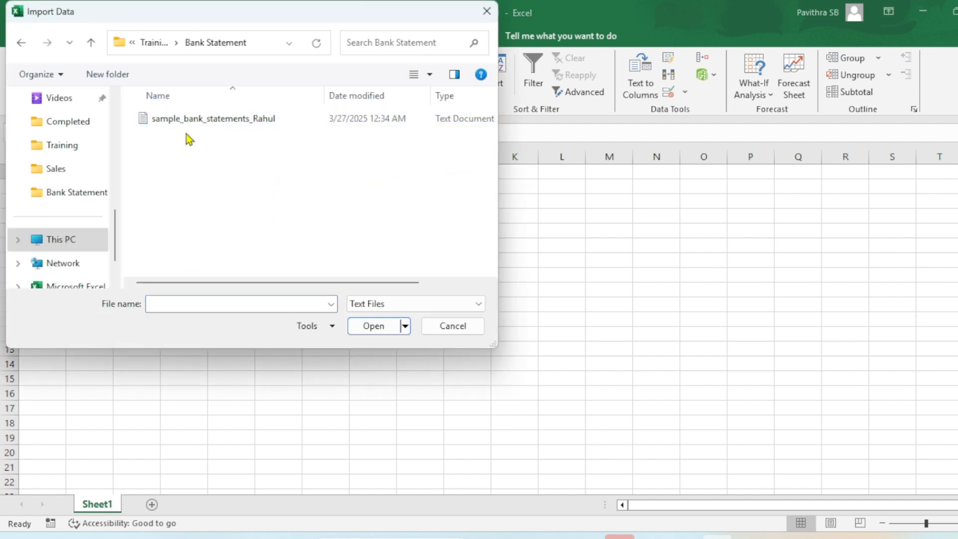
{"action": "left_click", "coordinate": [244, 119]}
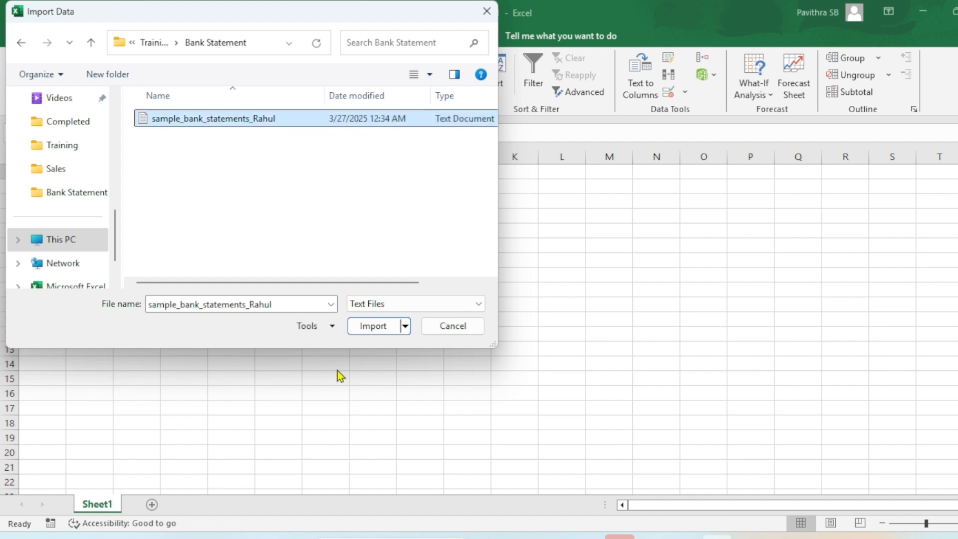
{"action": "left_click", "coordinate": [373, 326]}
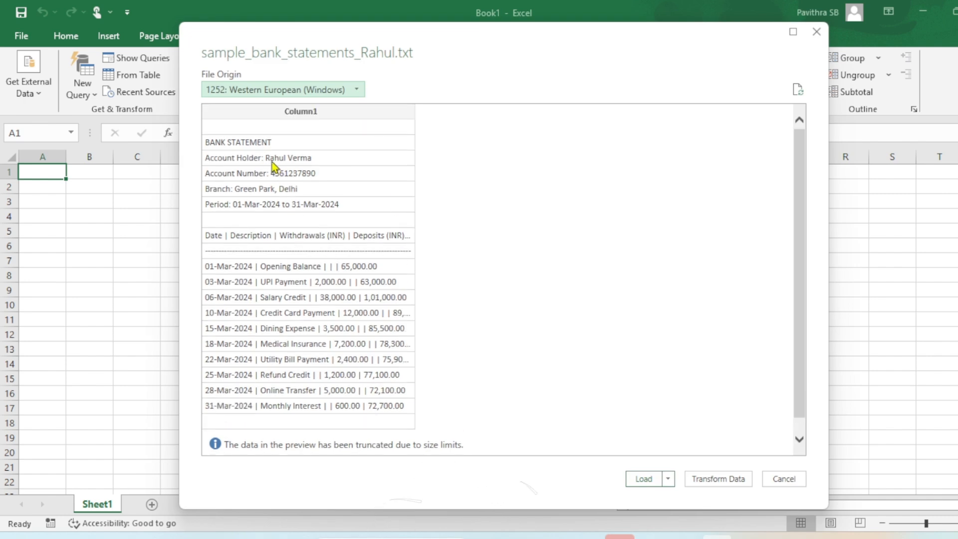
{"action": "scroll", "coordinate": [431, 394], "scroll_direction": "down", "scroll_amount": 1}
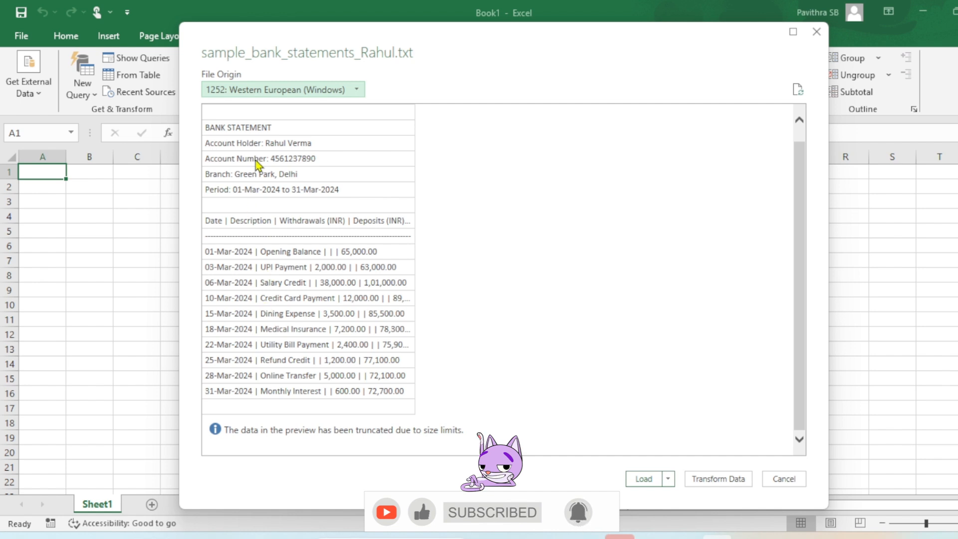
{"action": "left_click", "coordinate": [726, 479]}
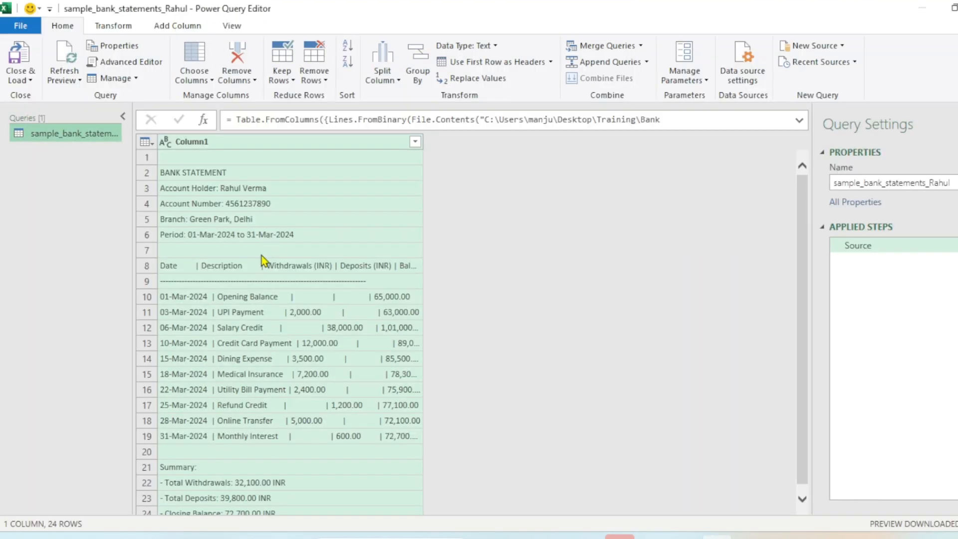
Step: Remove the top 7 rows above the transaction table's header row
{"action": "scroll", "coordinate": [249, 314], "scroll_direction": "down", "scroll_amount": 1}
{"action": "scroll", "coordinate": [247, 320], "scroll_direction": "up", "scroll_amount": 1}
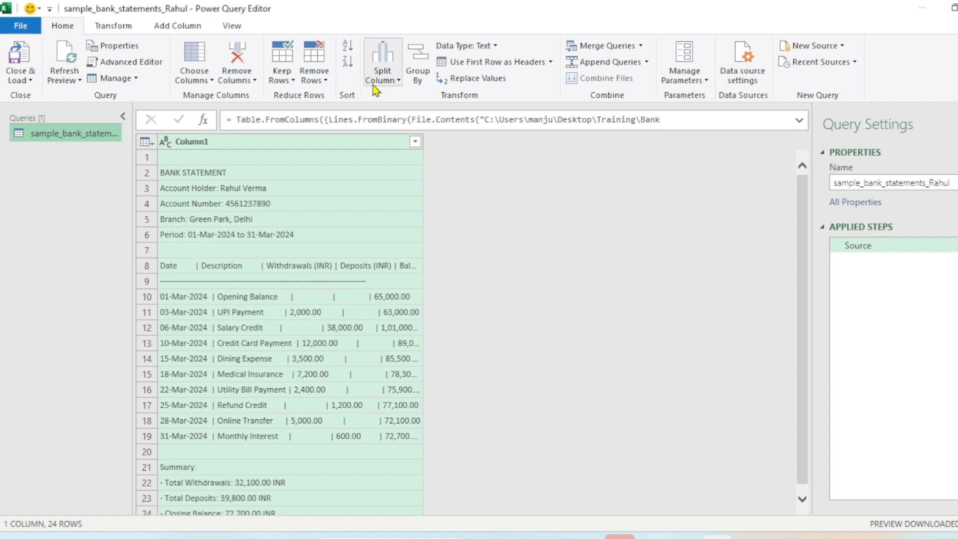
{"action": "left_click", "coordinate": [319, 80]}
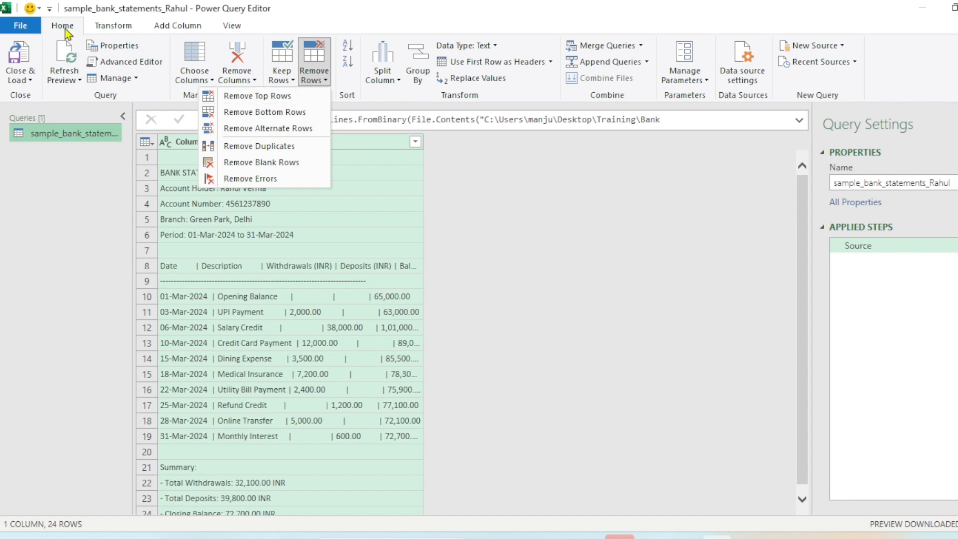
{"action": "left_click", "coordinate": [273, 98]}
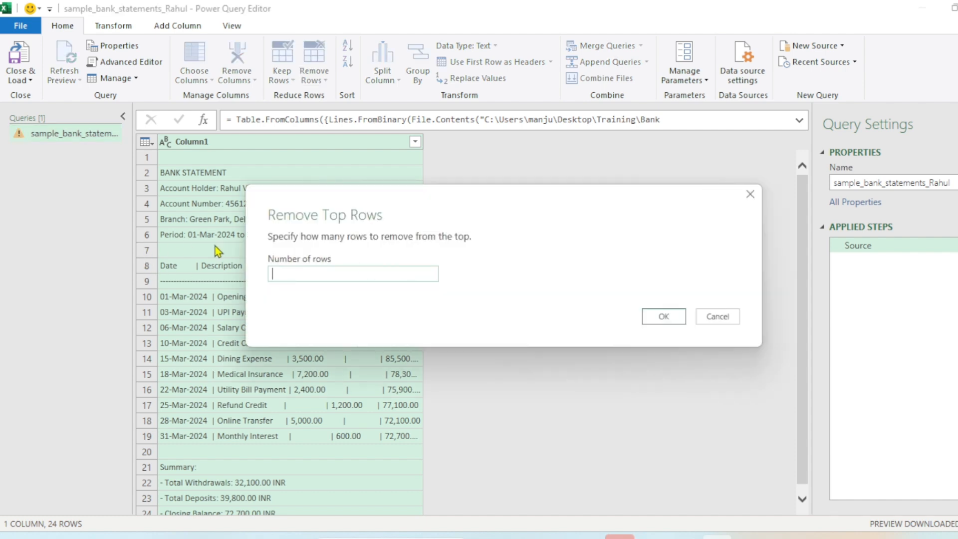
{"action": "type", "text": "7"}
{"action": "left_click", "coordinate": [664, 317]}
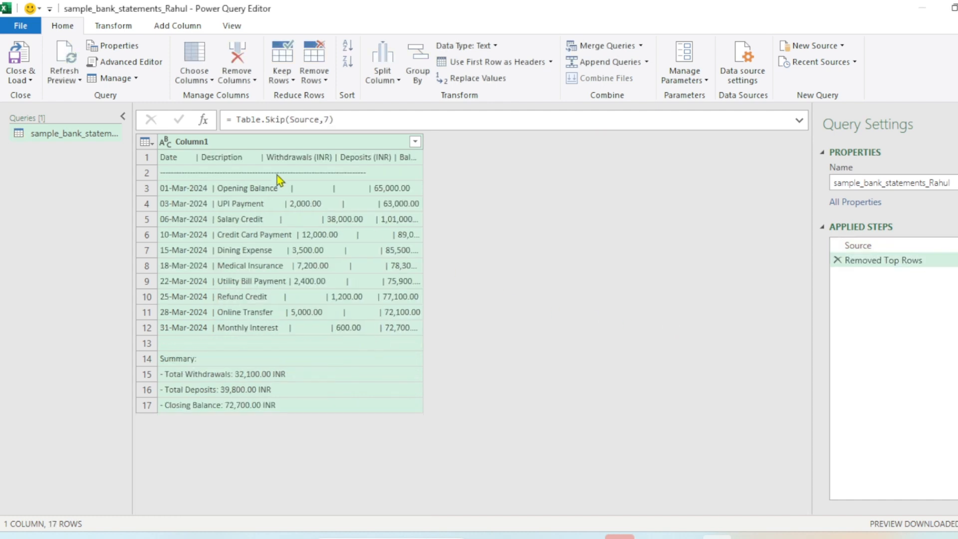
Step: Split Column1 by the custom delimiter | at each occurrence of the delimiter
{"action": "left_click", "coordinate": [253, 140]}
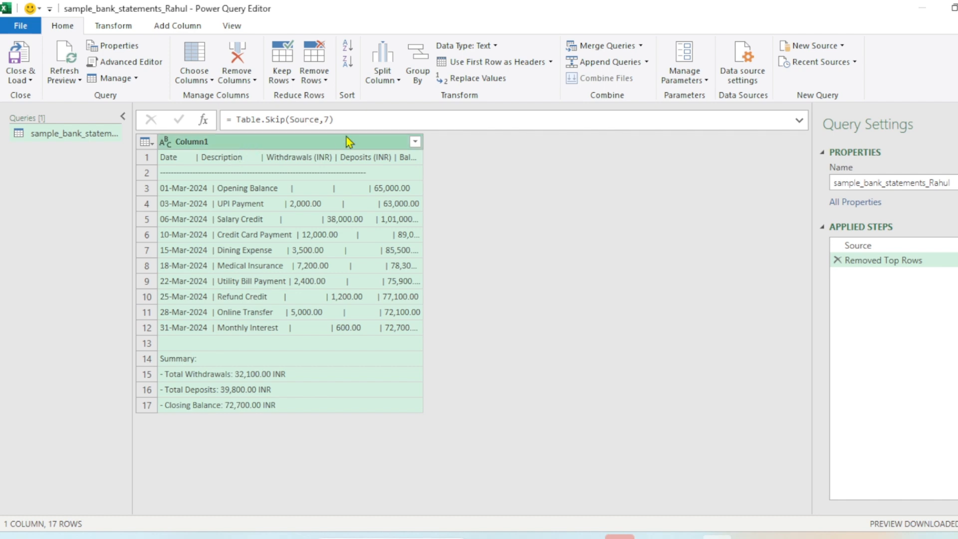
{"action": "left_click", "coordinate": [382, 75]}
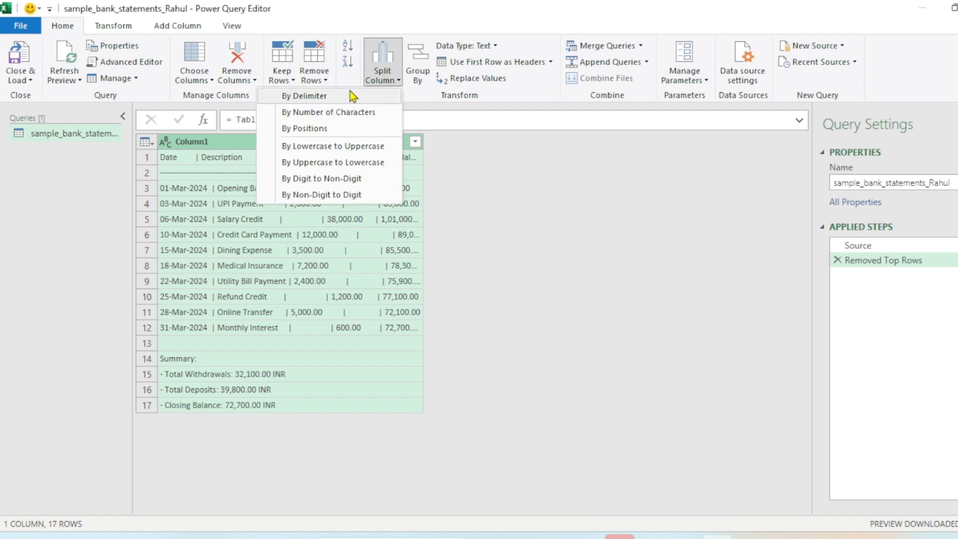
{"action": "left_click", "coordinate": [472, 212]}
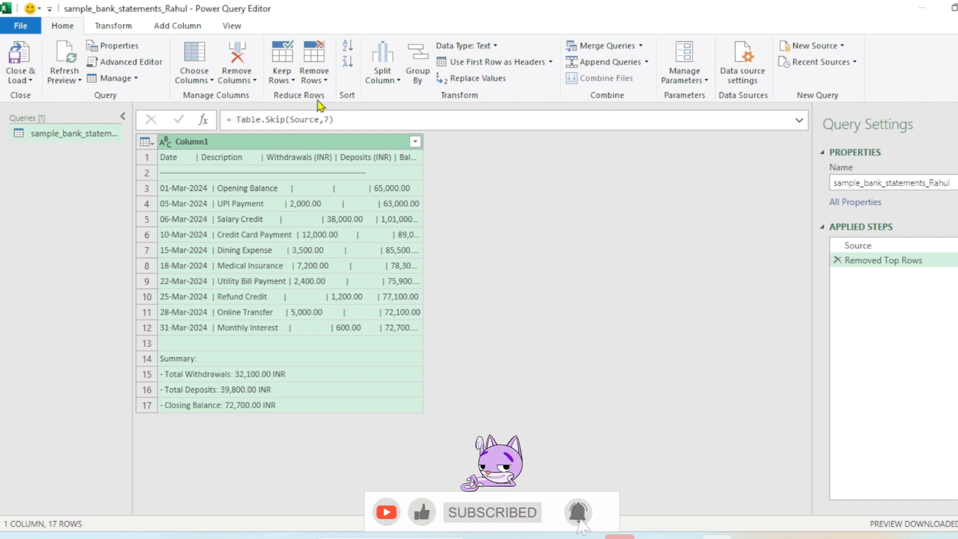
{"action": "left_click", "coordinate": [383, 74]}
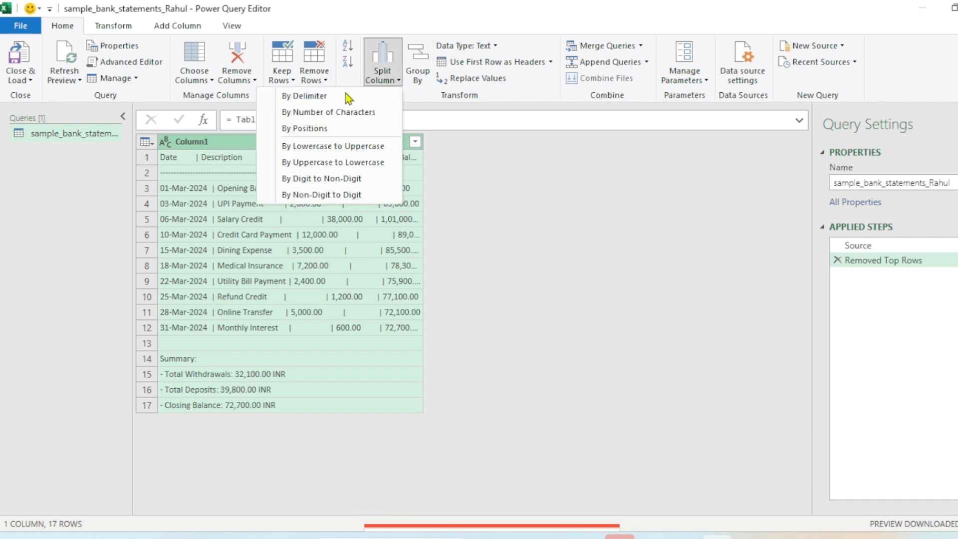
{"action": "left_click", "coordinate": [323, 100]}
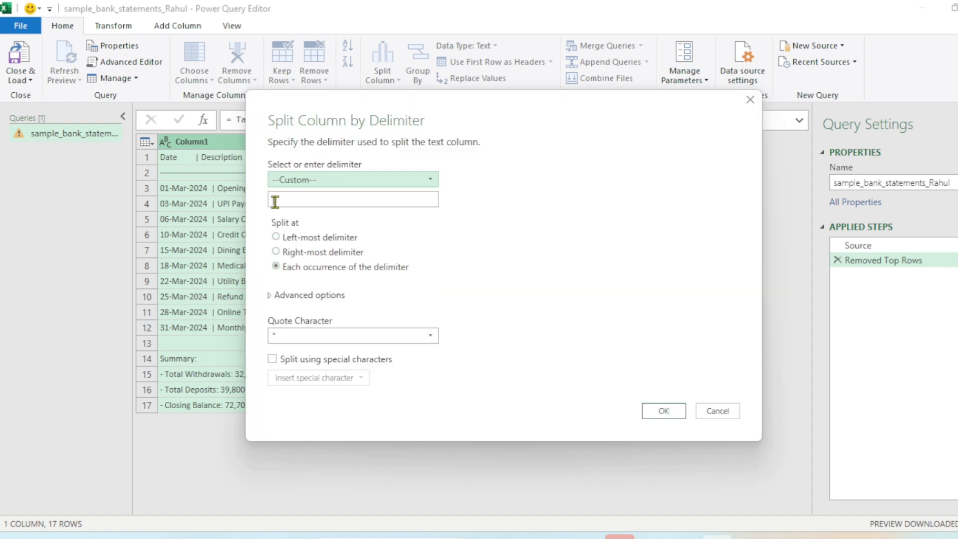
{"action": "left_click", "coordinate": [275, 201]}
{"action": "type", "text": "|"}
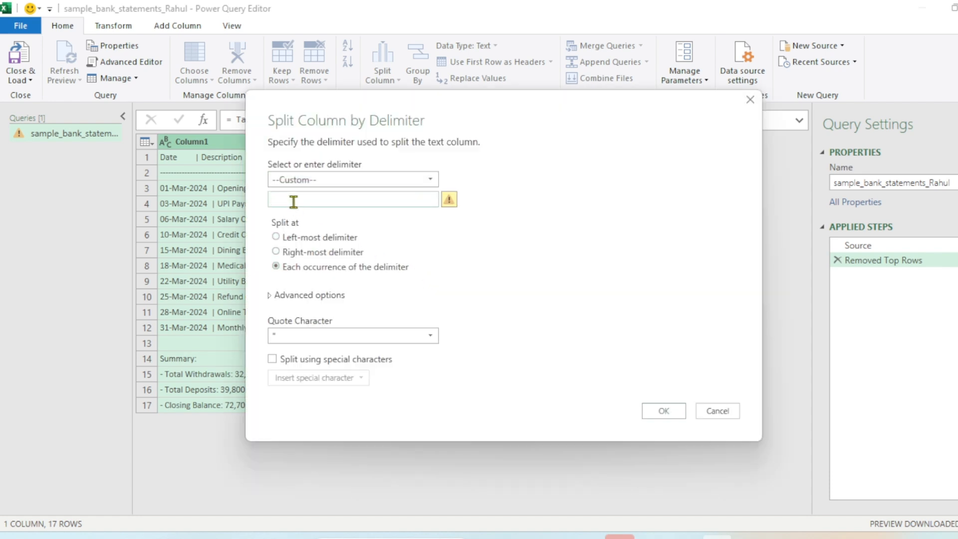
{"action": "type", "text": "|"}
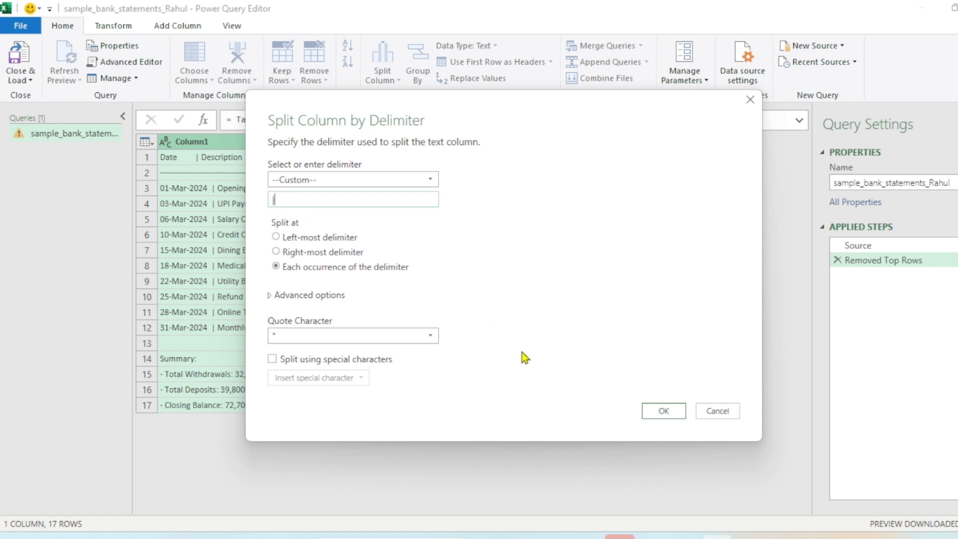
{"action": "left_click", "coordinate": [653, 411]}
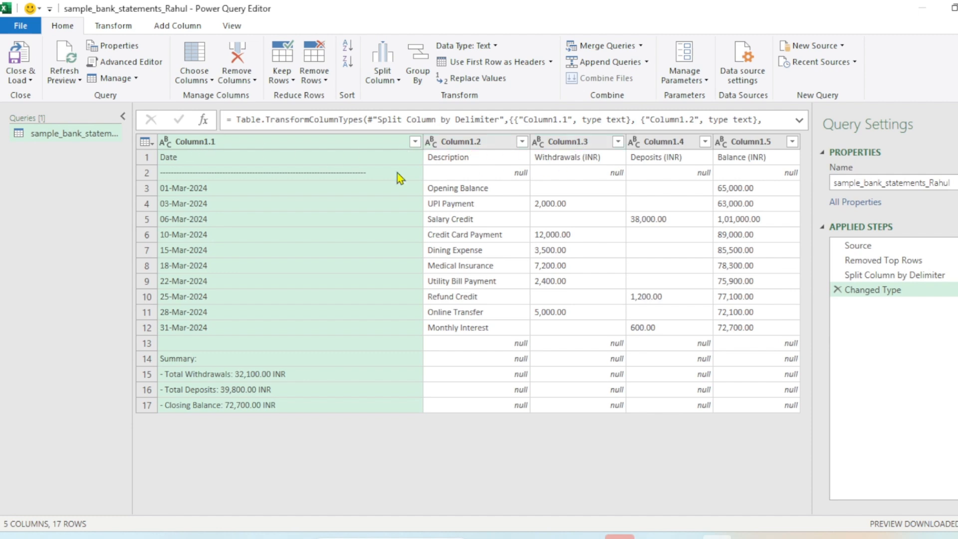
Step: Use the first row as headers and filter the dashed separator line out of the Date column
{"action": "left_click", "coordinate": [146, 159]}
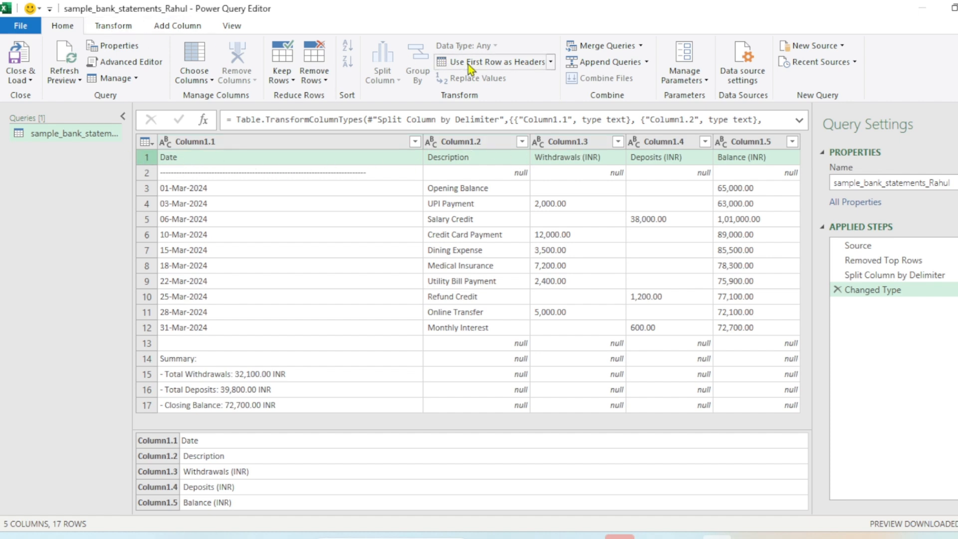
{"action": "left_click", "coordinate": [493, 65]}
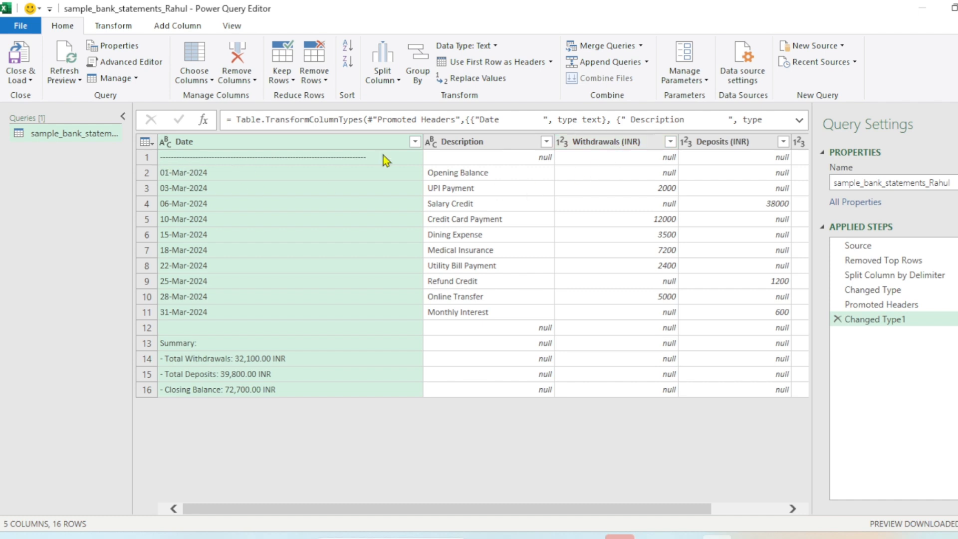
{"action": "left_click", "coordinate": [415, 141]}
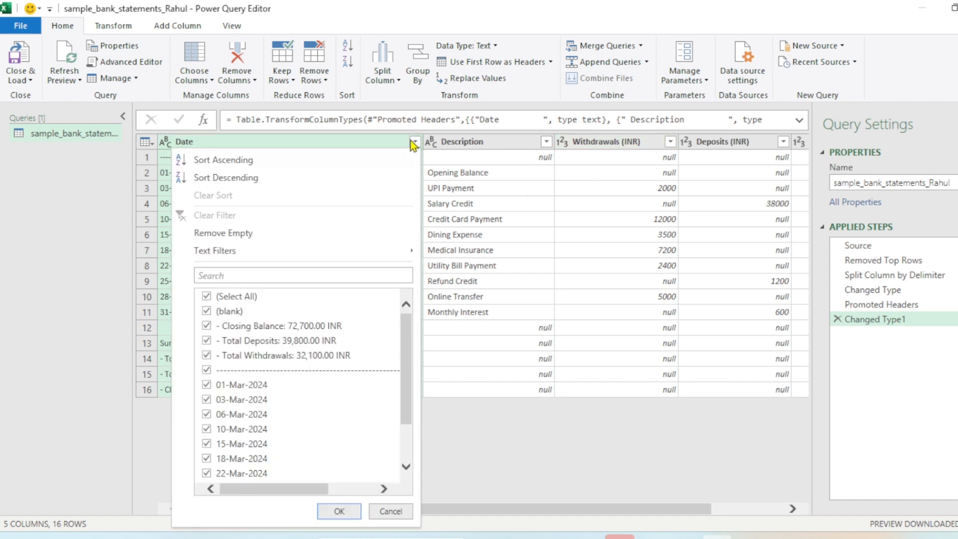
{"action": "left_click", "coordinate": [214, 369]}
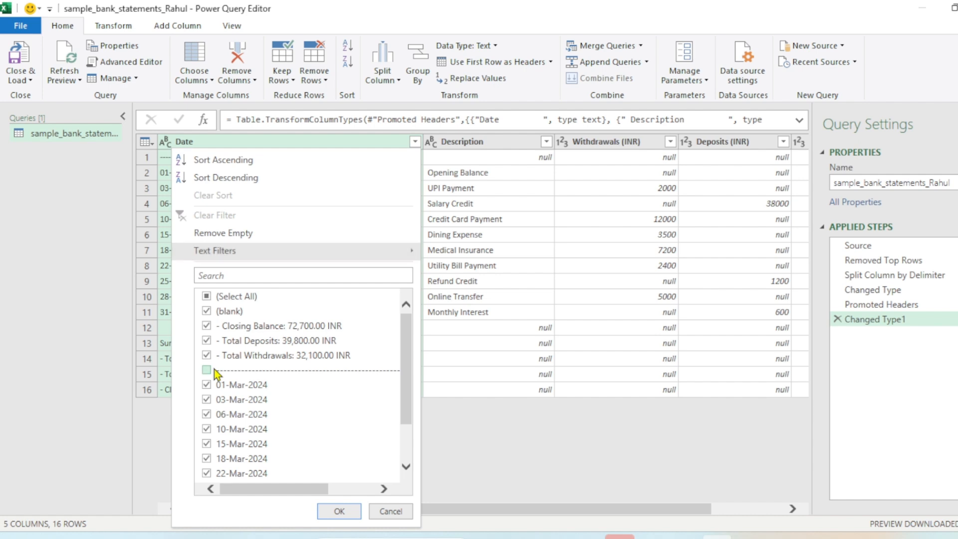
{"action": "left_click", "coordinate": [339, 511]}
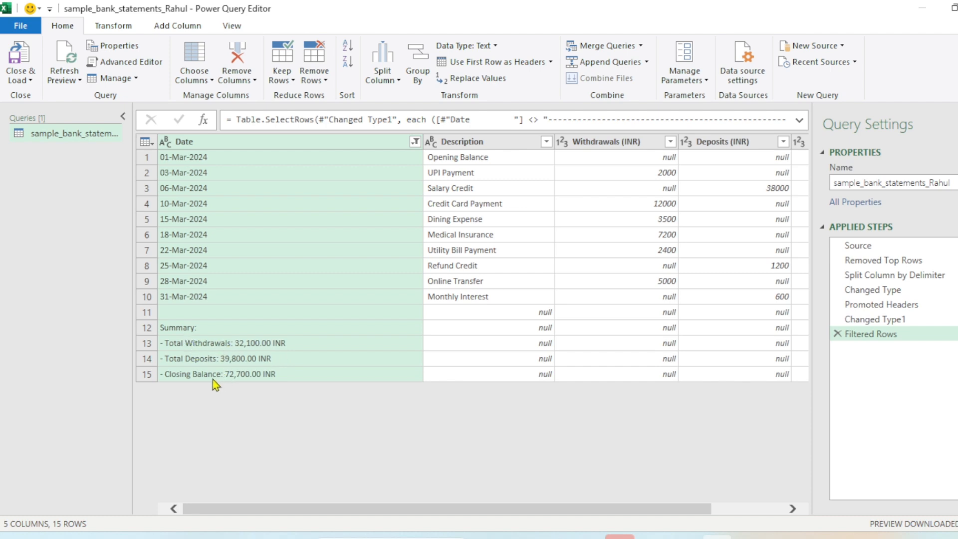
Step: Filter the null rows out of the Description column and change the Date column's data type to Date
{"action": "left_click", "coordinate": [547, 141]}
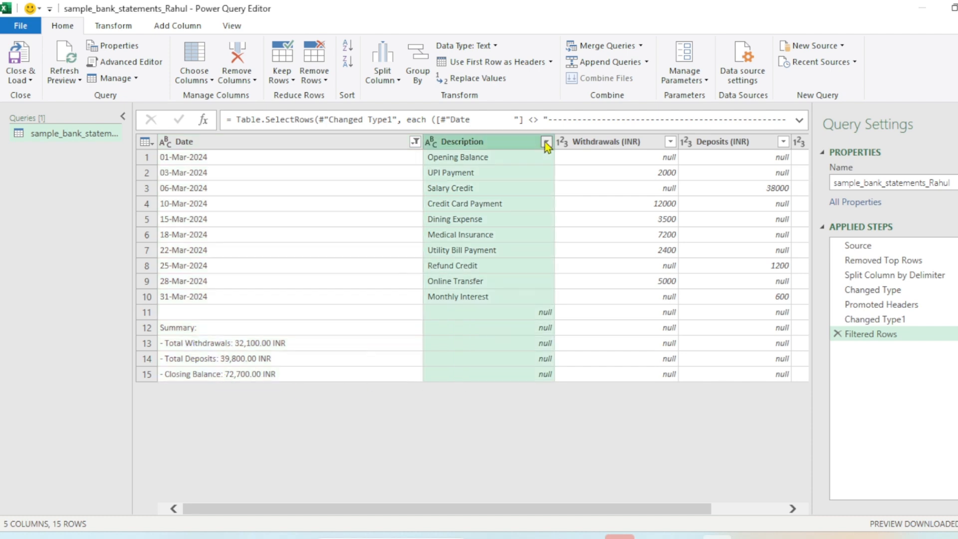
{"action": "left_click", "coordinate": [338, 306]}
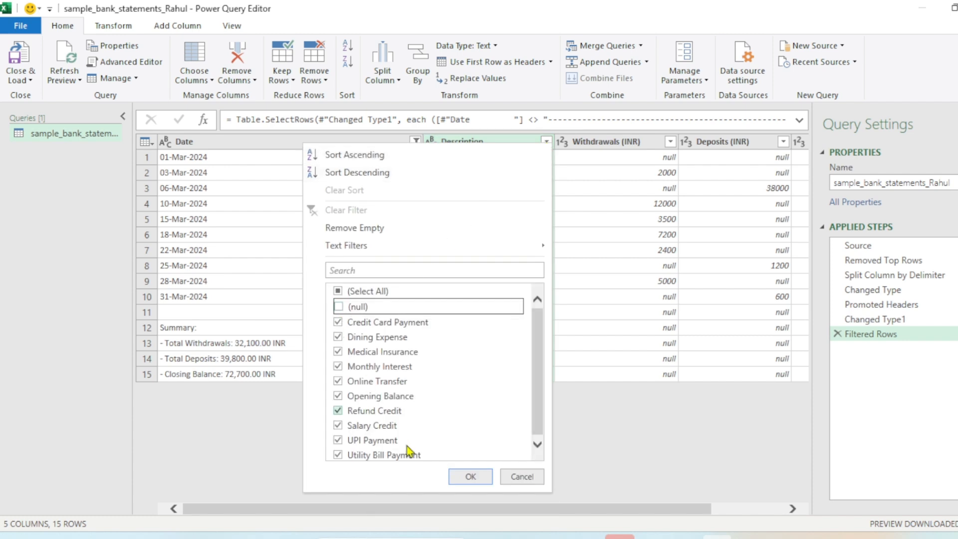
{"action": "left_click", "coordinate": [469, 477]}
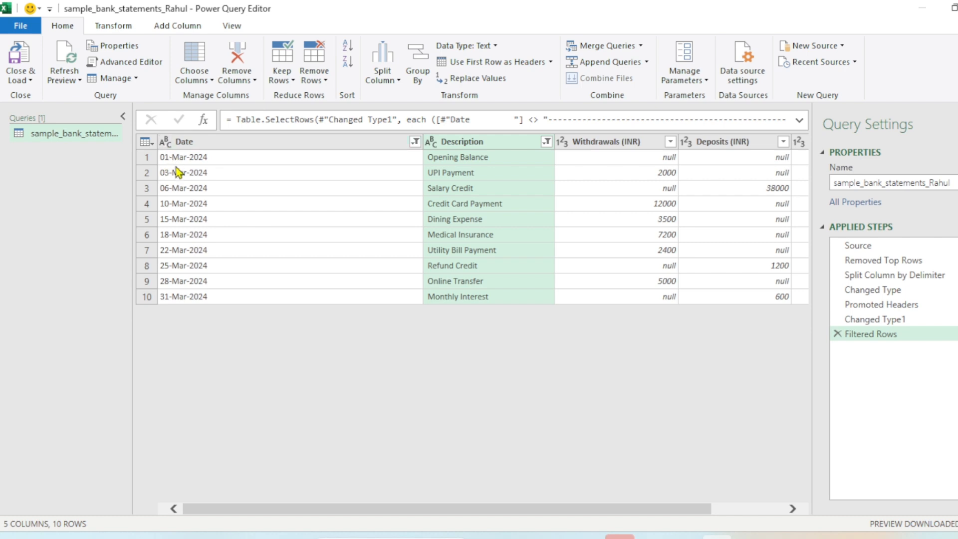
{"action": "left_click", "coordinate": [169, 140]}
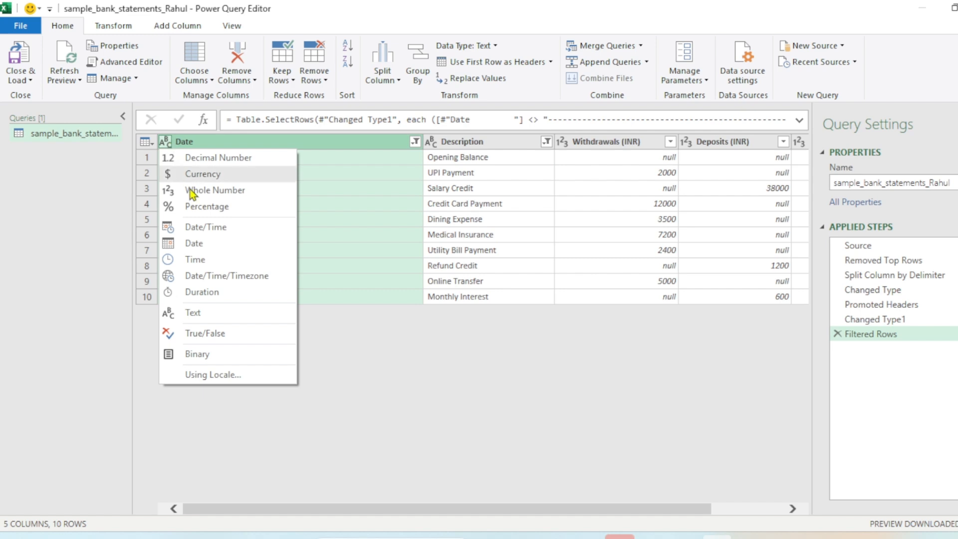
{"action": "left_click", "coordinate": [197, 247]}
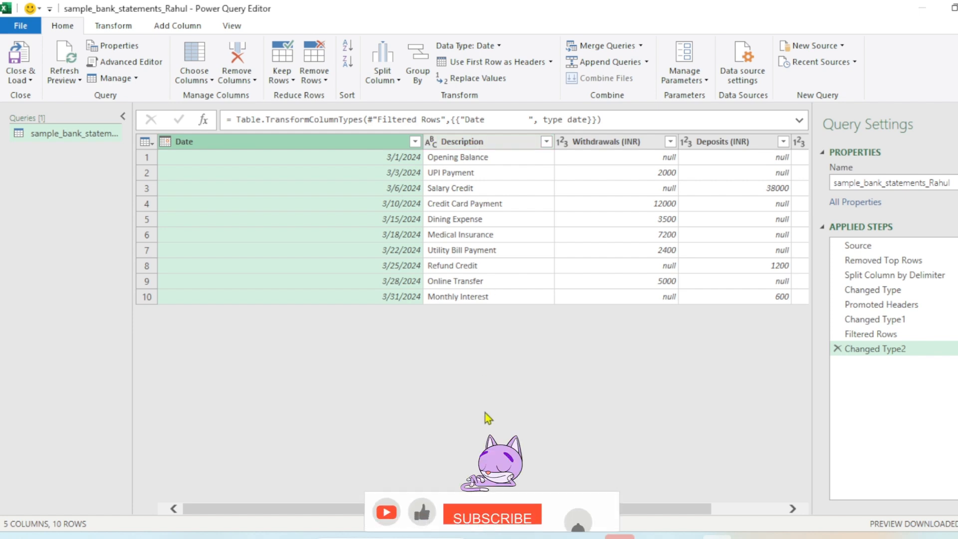
Step: Change the data type of the Withdrawals (INR), Deposits (INR) and Balance (INR) columns to Currency
{"action": "left_click_drag", "start_coordinate": [514, 508], "coordinate": [596, 508]}
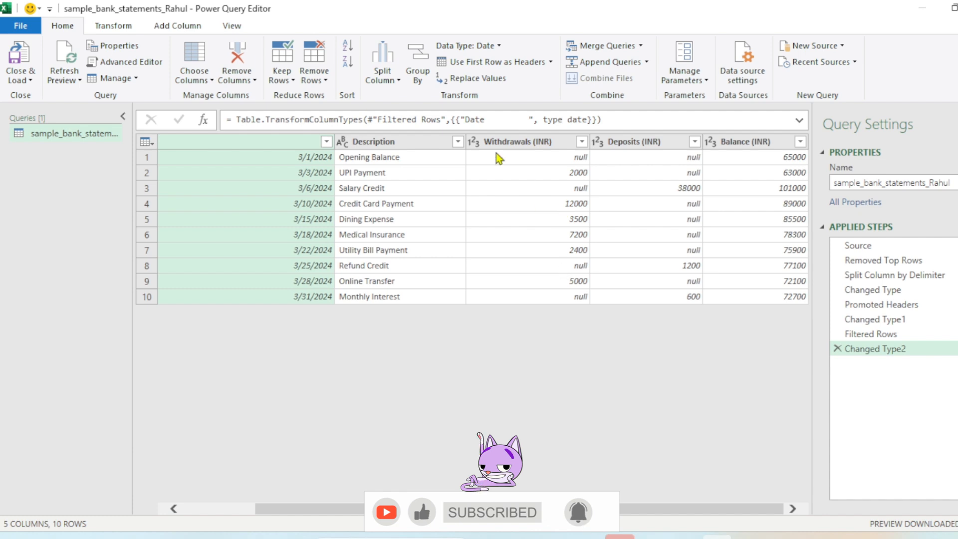
{"action": "left_click", "coordinate": [473, 141]}
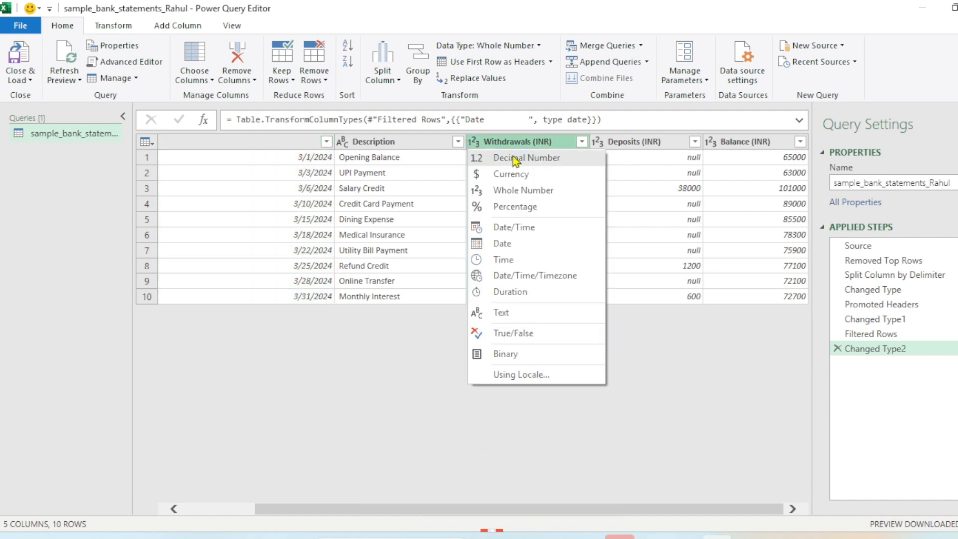
{"action": "left_click", "coordinate": [521, 182]}
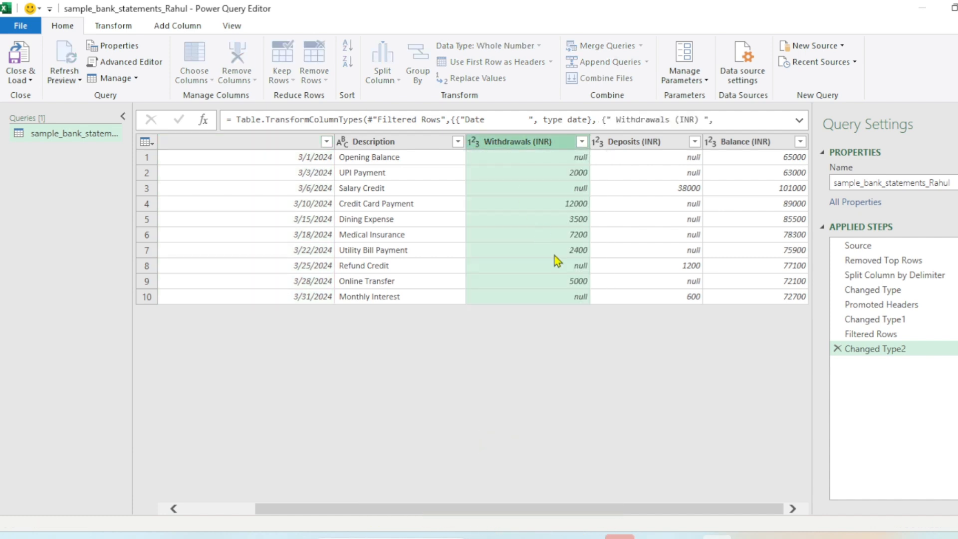
{"action": "left_click", "coordinate": [605, 143]}
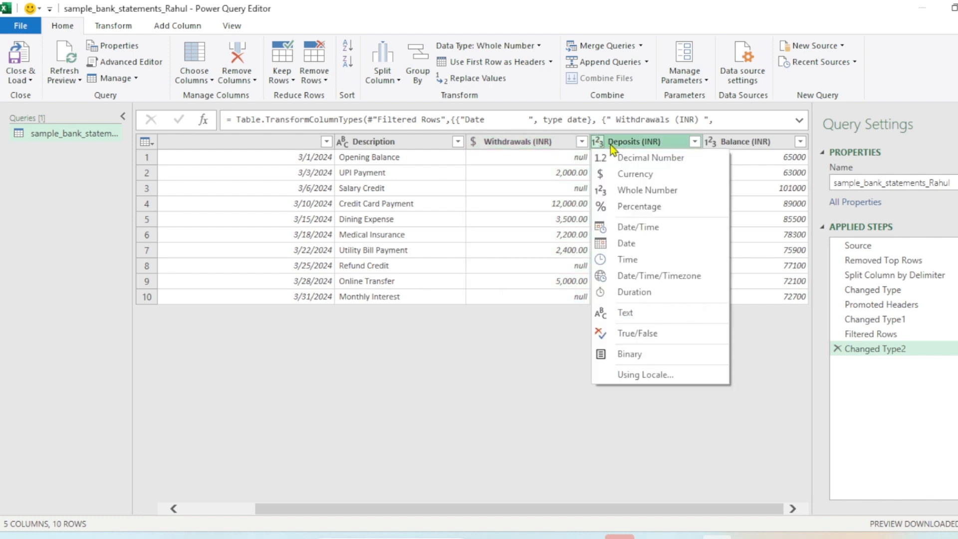
{"action": "left_click", "coordinate": [603, 174]}
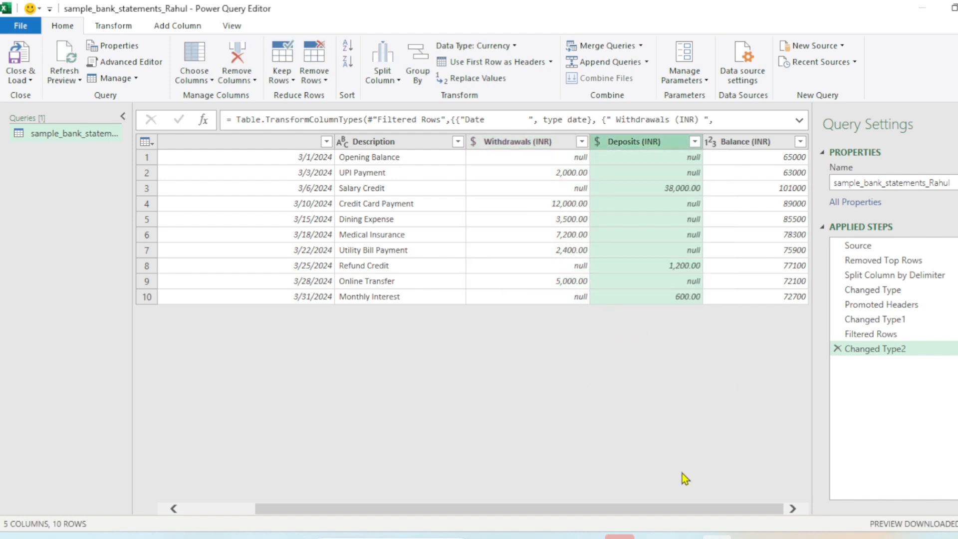
{"action": "left_click", "coordinate": [711, 142]}
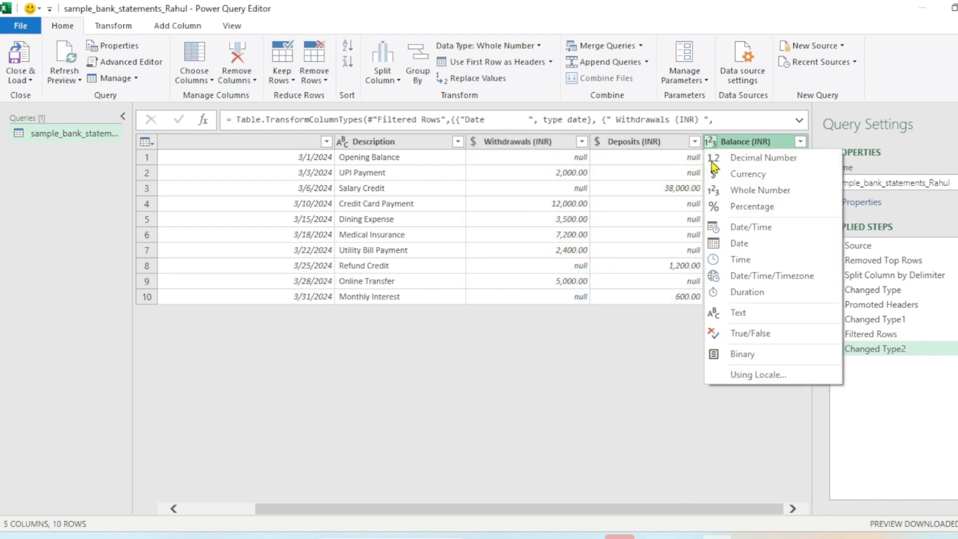
{"action": "left_click", "coordinate": [751, 176]}
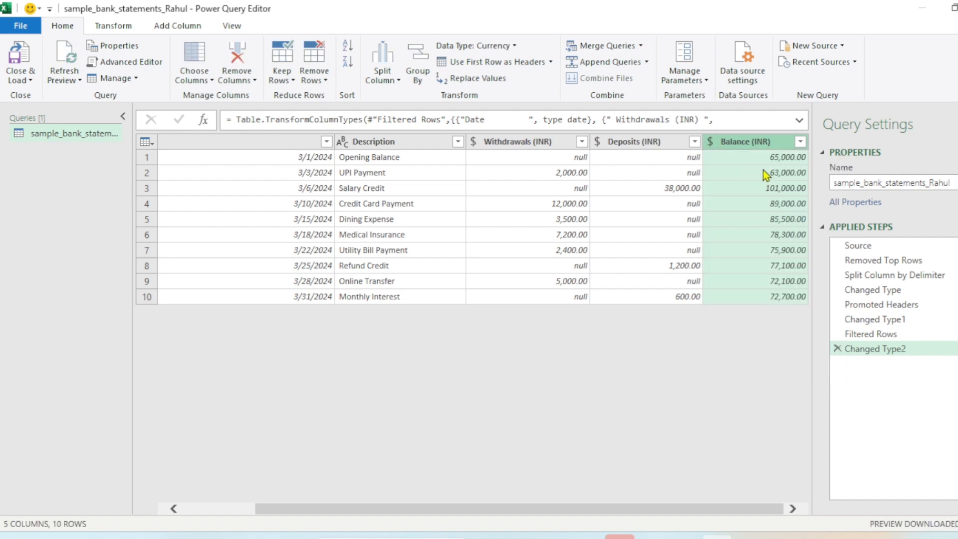
Step: Replace null values with 0 in both the Withdrawals (INR) and Deposits (INR) columns
{"action": "left_click", "coordinate": [552, 141]}
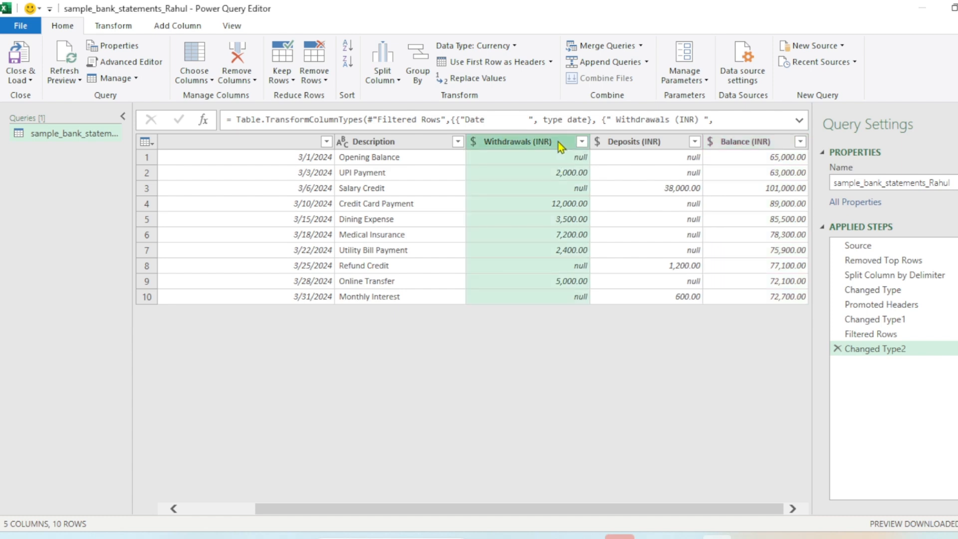
{"action": "left_click", "coordinate": [644, 145], "text": "ctrl"}
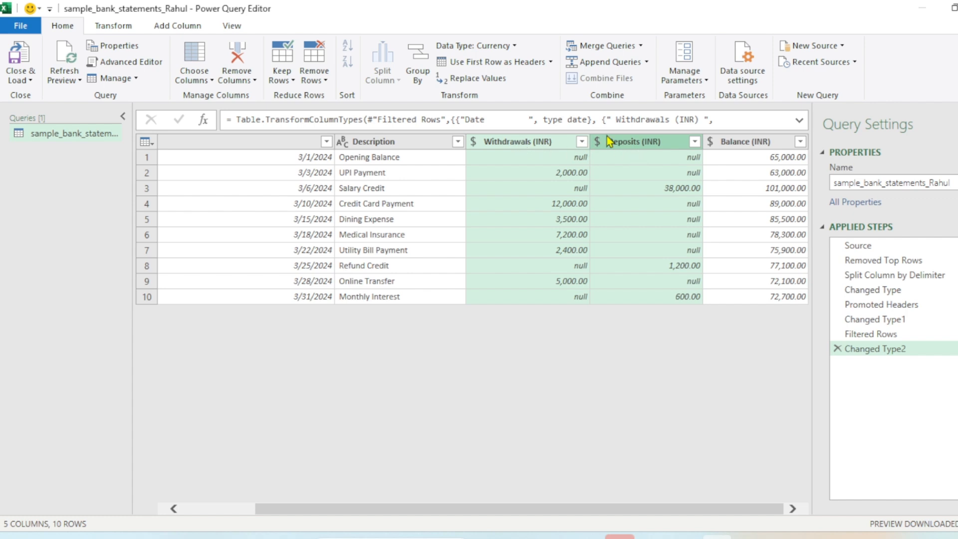
{"action": "left_click", "coordinate": [479, 78]}
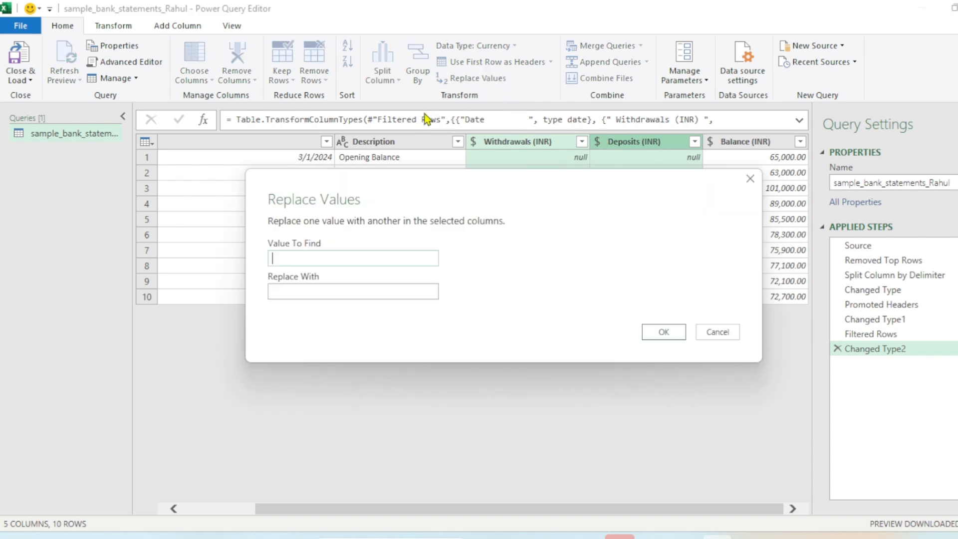
{"action": "left_click_drag", "start_coordinate": [497, 199], "coordinate": [516, 244]}
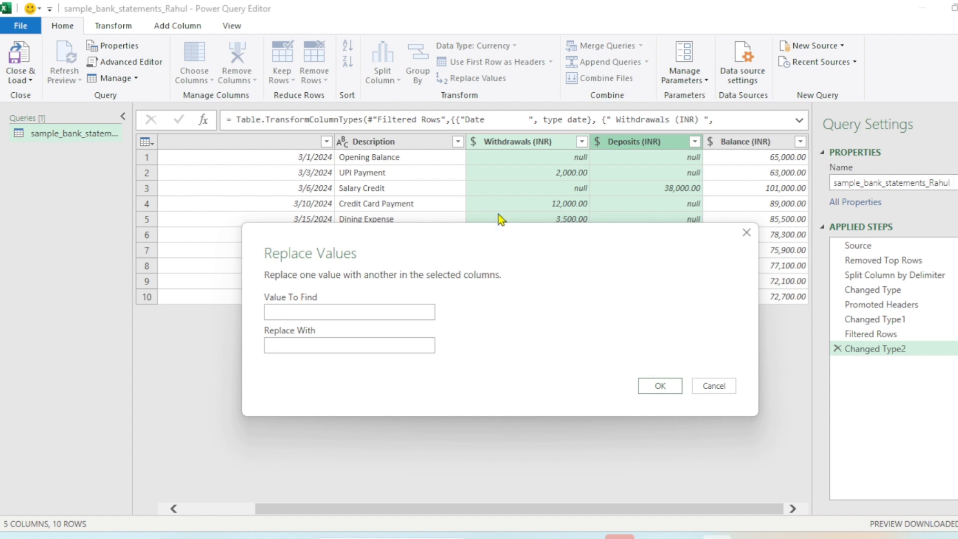
{"action": "left_click", "coordinate": [334, 311]}
{"action": "key", "text": "Tab"}
{"action": "left_click", "coordinate": [671, 390]}
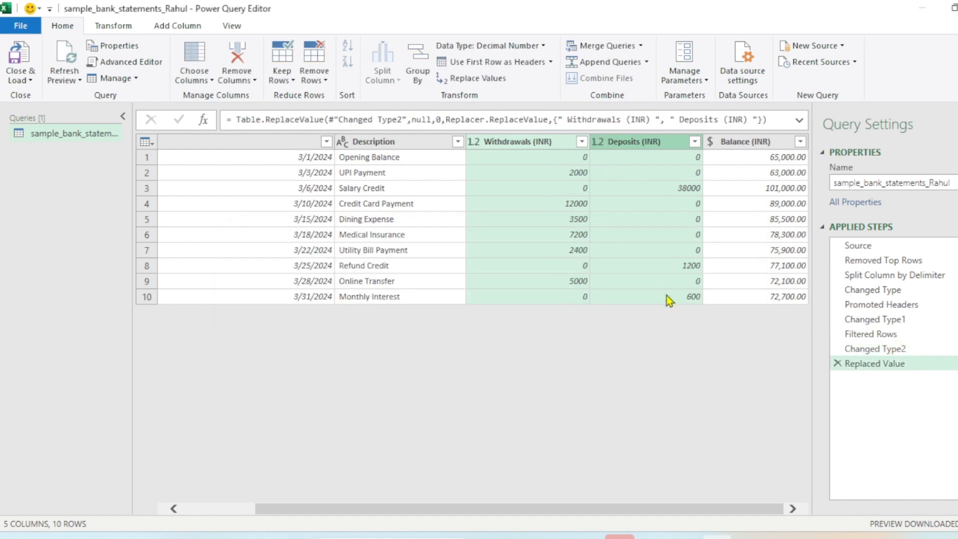
Step: Set the Withdrawals (INR) and Deposits (INR) columns back to the Currency data type after the null replacement
{"action": "left_click", "coordinate": [475, 142]}
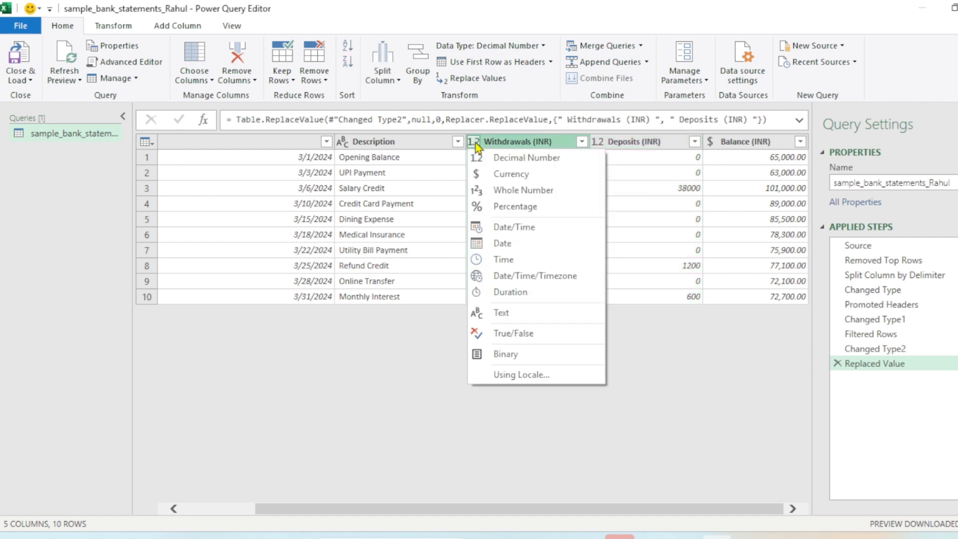
{"action": "left_click", "coordinate": [501, 175]}
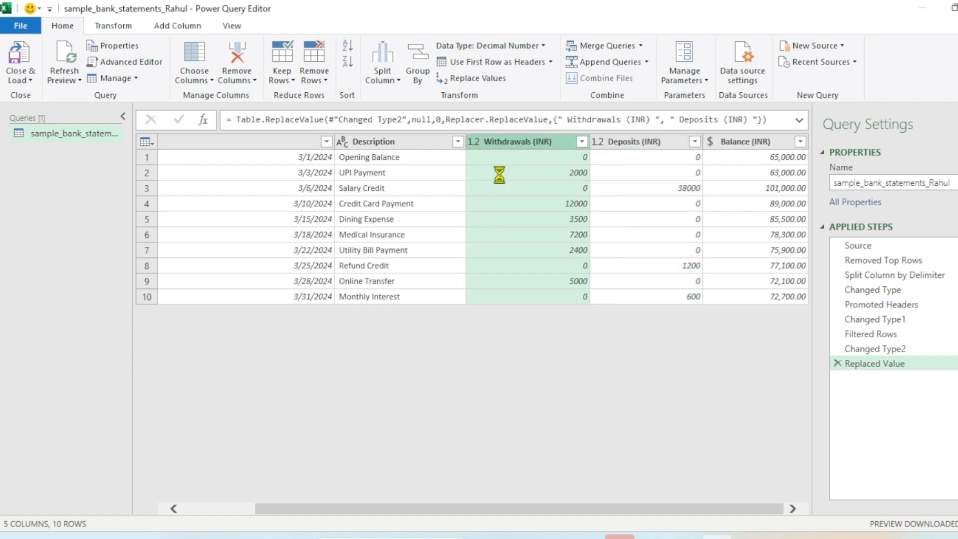
{"action": "left_click", "coordinate": [598, 144]}
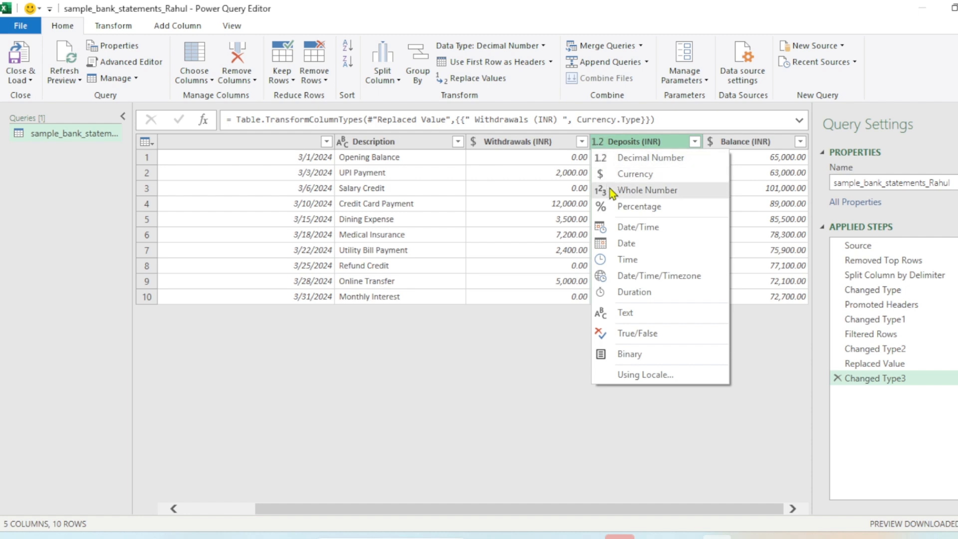
{"action": "left_click", "coordinate": [625, 176]}
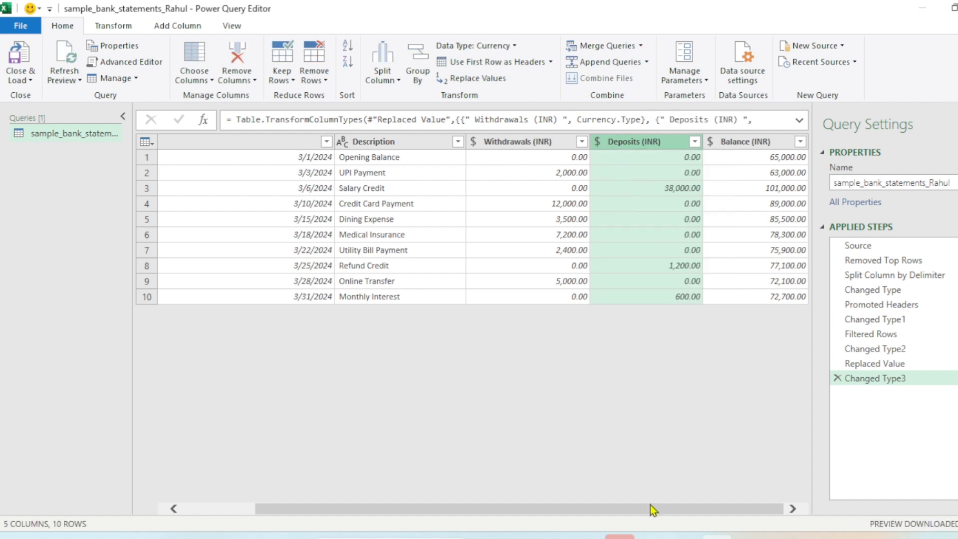
Step: Look over the cleaned columns, then close the query editor and load the query's results into the workbook
{"action": "left_click_drag", "start_coordinate": [650, 507], "coordinate": [363, 449]}
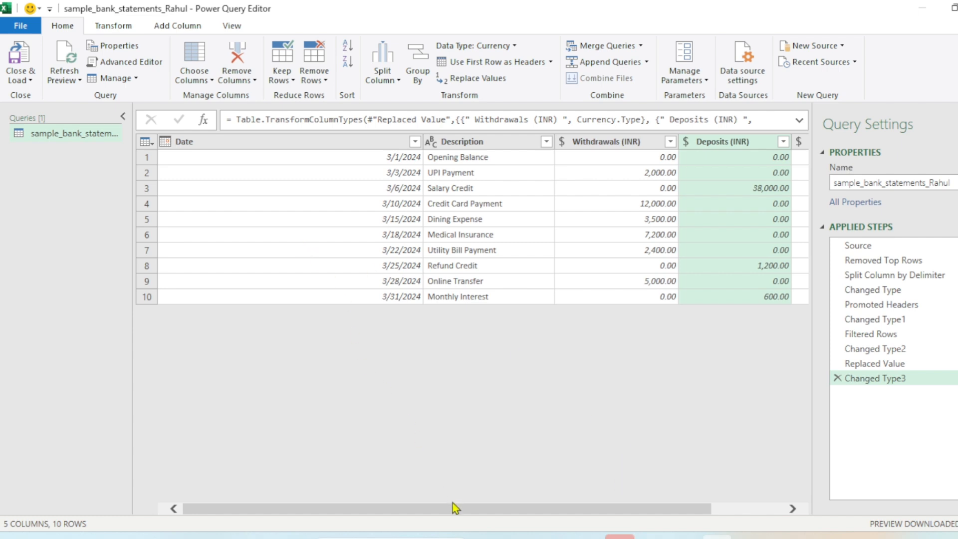
{"action": "left_click_drag", "start_coordinate": [455, 508], "coordinate": [663, 514]}
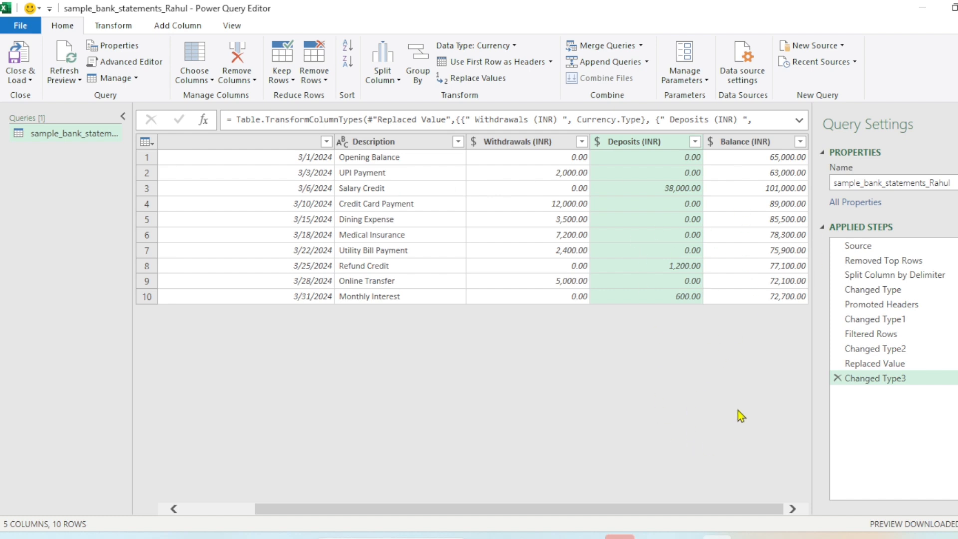
{"action": "left_click_drag", "start_coordinate": [667, 509], "coordinate": [524, 509]}
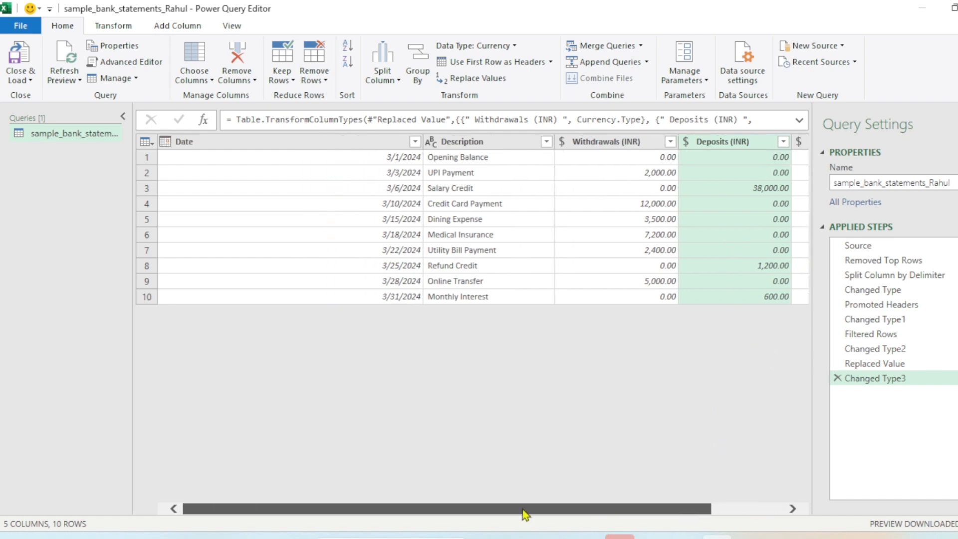
{"action": "left_click", "coordinate": [19, 26]}
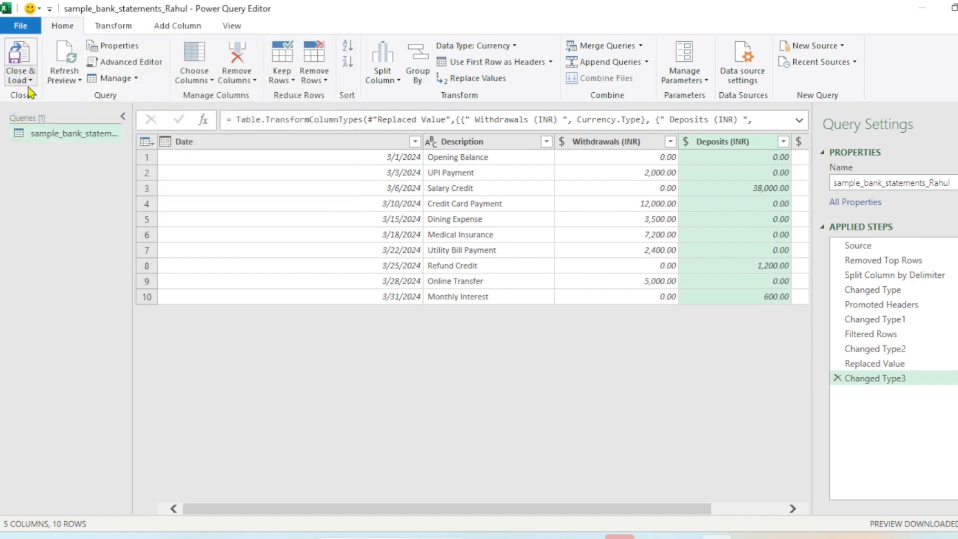
{"action": "left_click", "coordinate": [28, 78]}
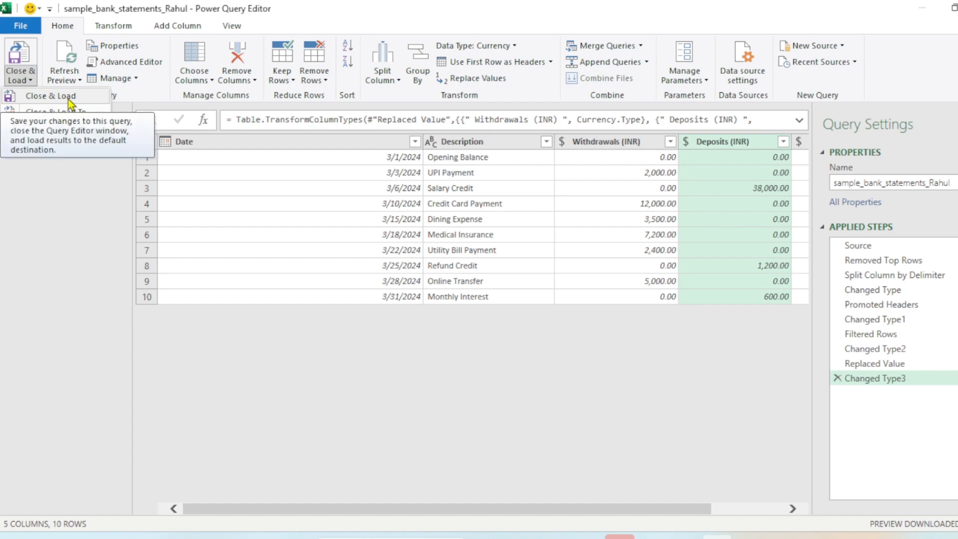
{"action": "left_click", "coordinate": [49, 96]}
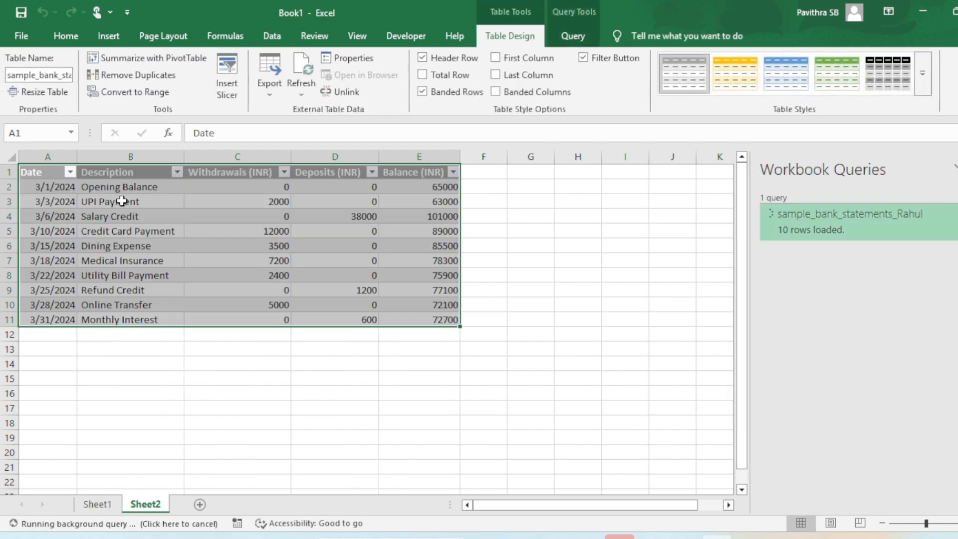
Step: Open the source bank statement text file from File Explorer and examine its opening and closing balances
{"action": "left_click", "coordinate": [122, 193]}
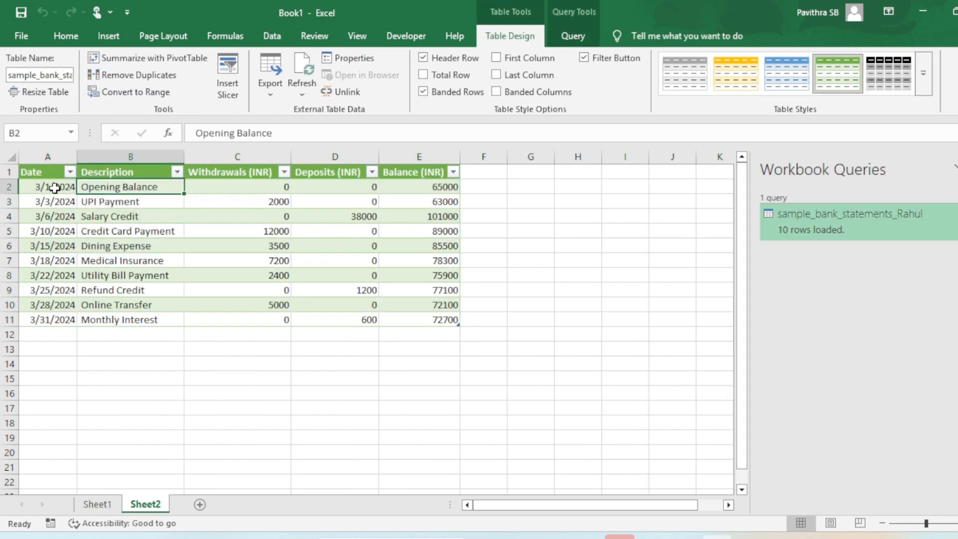
{"action": "left_click_drag", "start_coordinate": [54, 186], "coordinate": [412, 316]}
{"action": "left_click", "coordinate": [555, 537]}
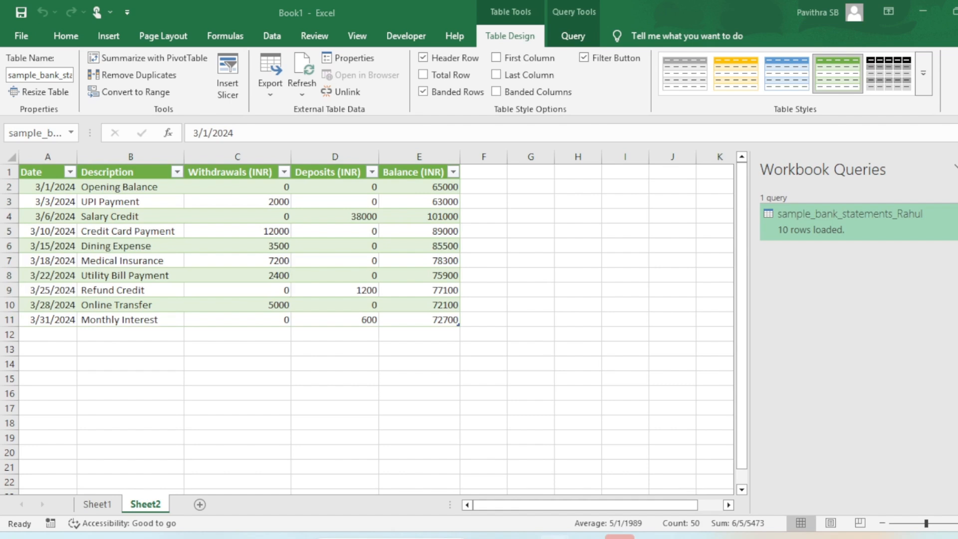
{"action": "left_click", "coordinate": [612, 500]}
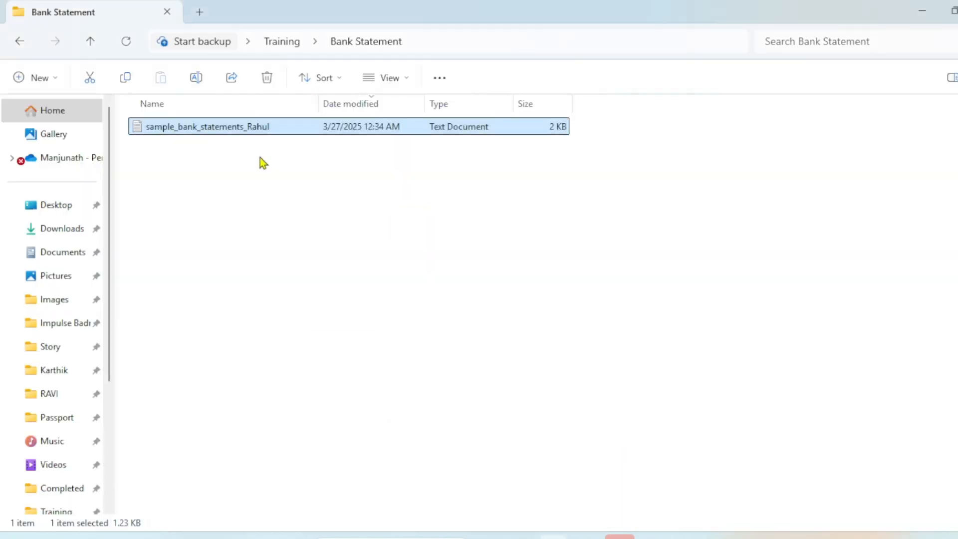
{"action": "double_click", "coordinate": [244, 130]}
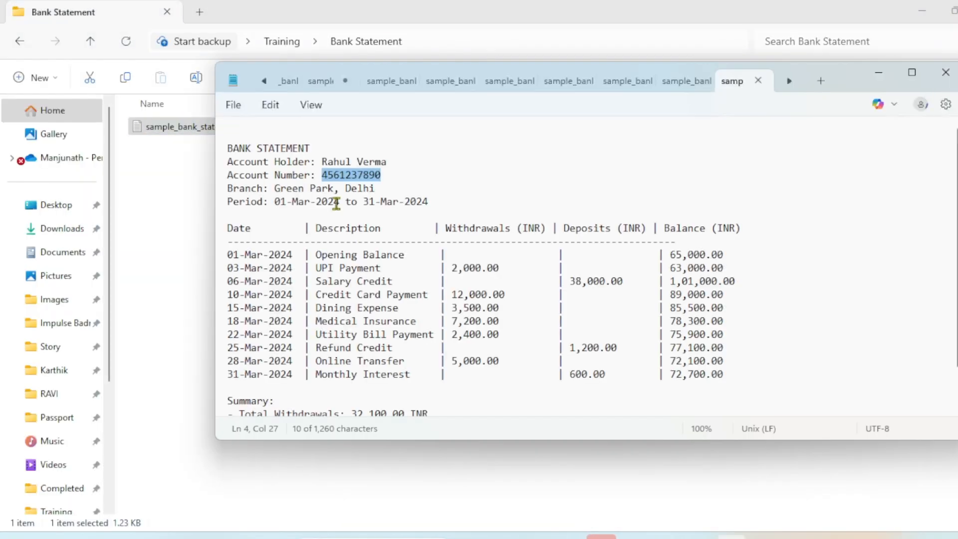
{"action": "scroll", "coordinate": [369, 240], "scroll_direction": "down", "scroll_amount": 1}
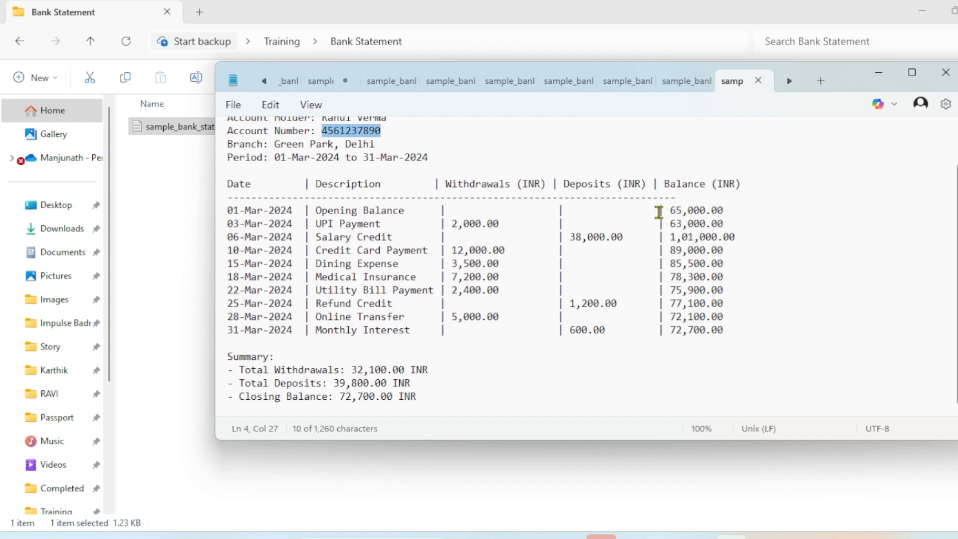
{"action": "left_click_drag", "start_coordinate": [667, 210], "coordinate": [720, 203]}
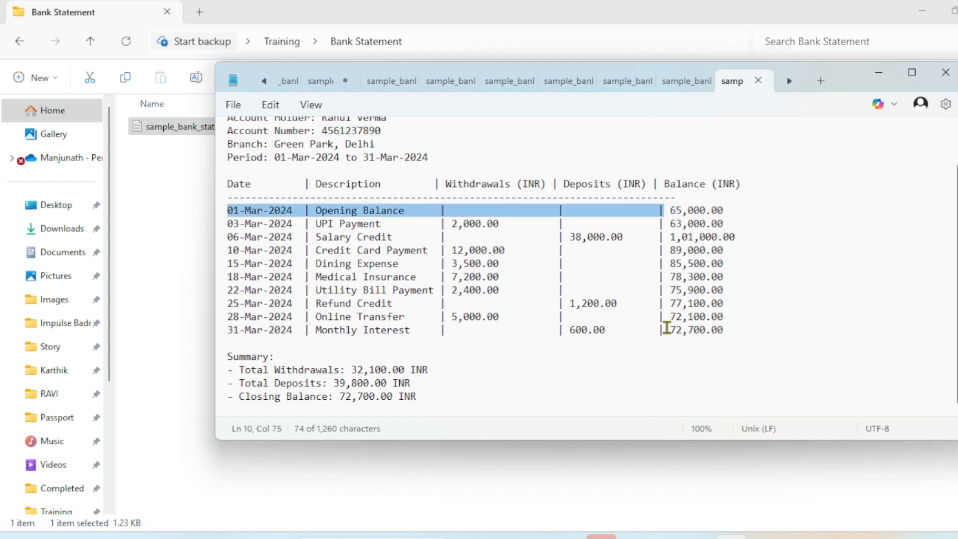
{"action": "left_click_drag", "start_coordinate": [667, 328], "coordinate": [732, 329]}
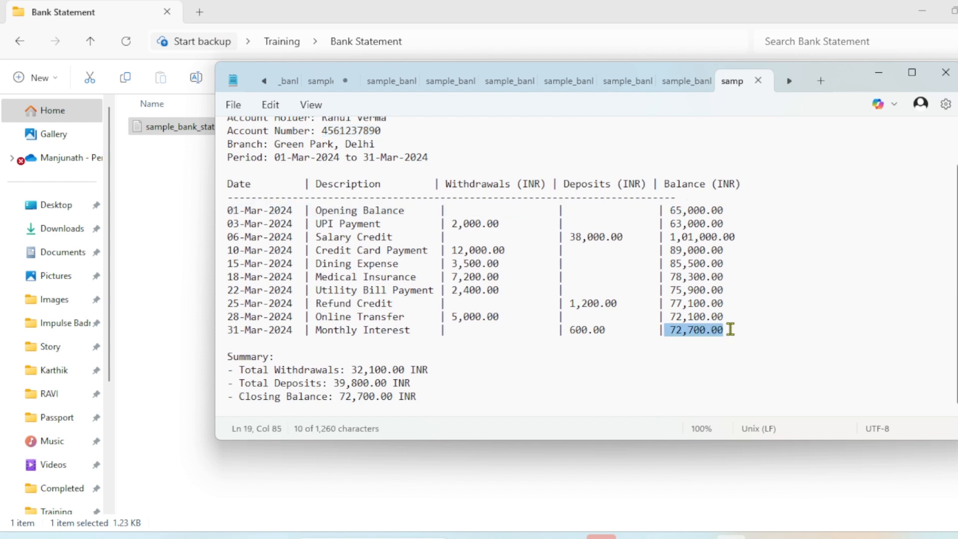
Step: Switch back to Excel, place the text statement beside the loaded table and compare their transactions and balances
{"action": "left_click", "coordinate": [922, 11]}
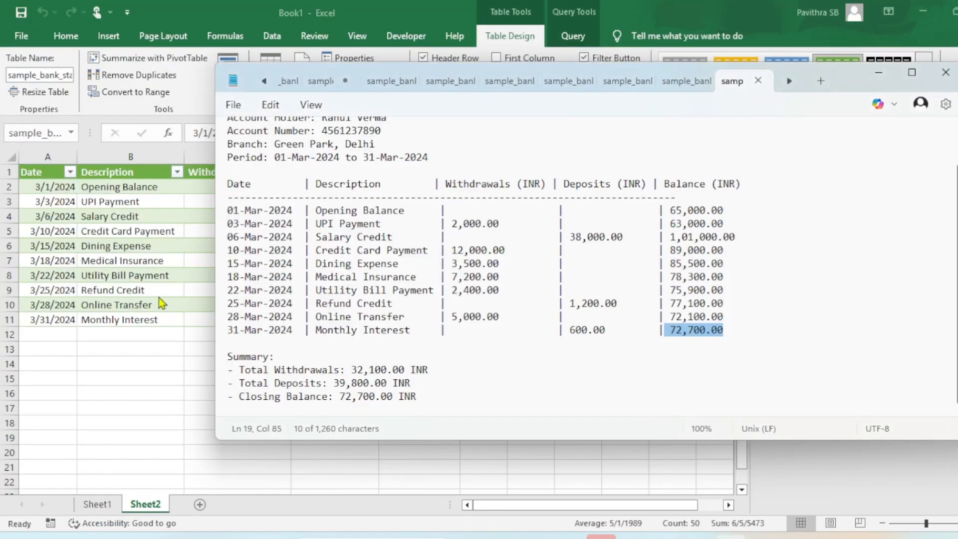
{"action": "left_click_drag", "start_coordinate": [604, 80], "coordinate": [868, 75]}
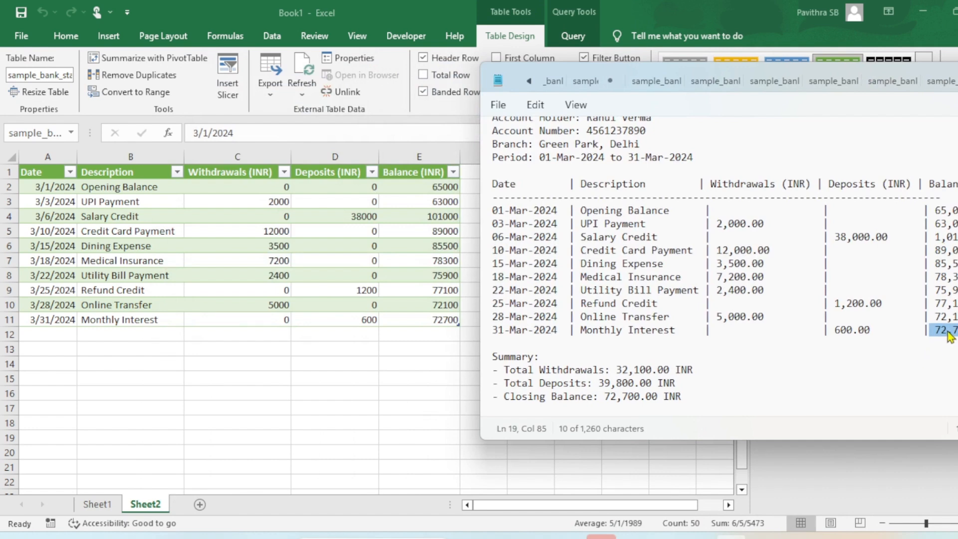
{"action": "left_click", "coordinate": [446, 337]}
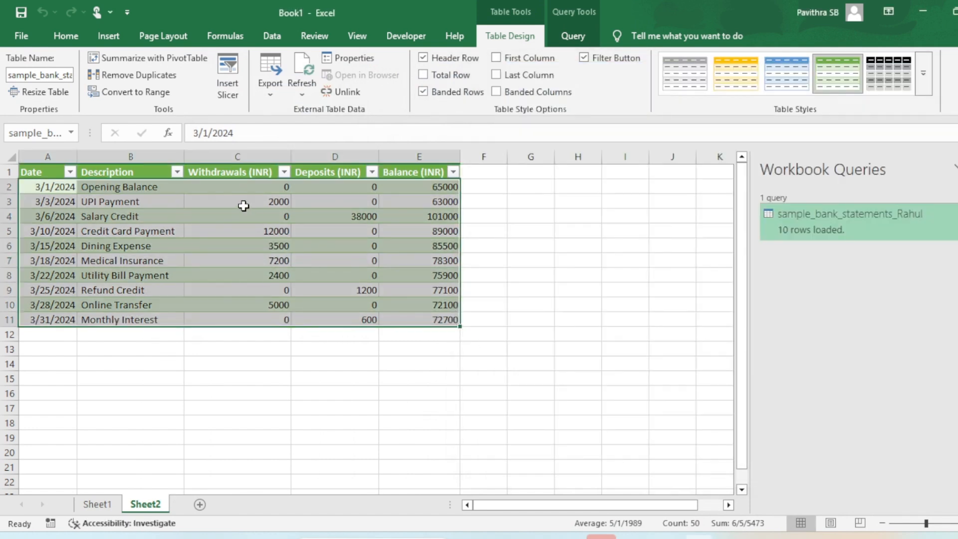
{"action": "left_click_drag", "start_coordinate": [72, 189], "coordinate": [403, 321]}
{"action": "left_click", "coordinate": [234, 363]}
{"action": "left_click_drag", "start_coordinate": [43, 186], "coordinate": [430, 322]}
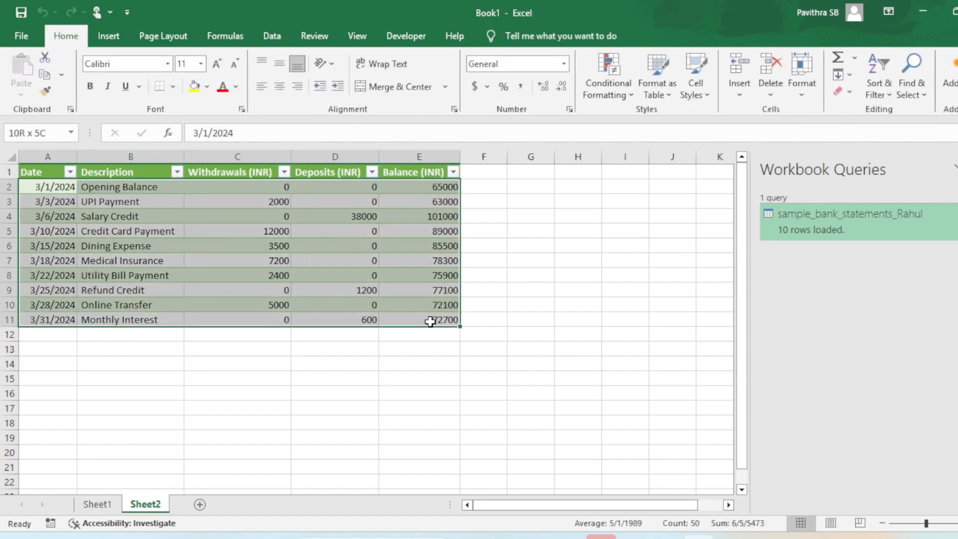
{"action": "left_click", "coordinate": [496, 391]}
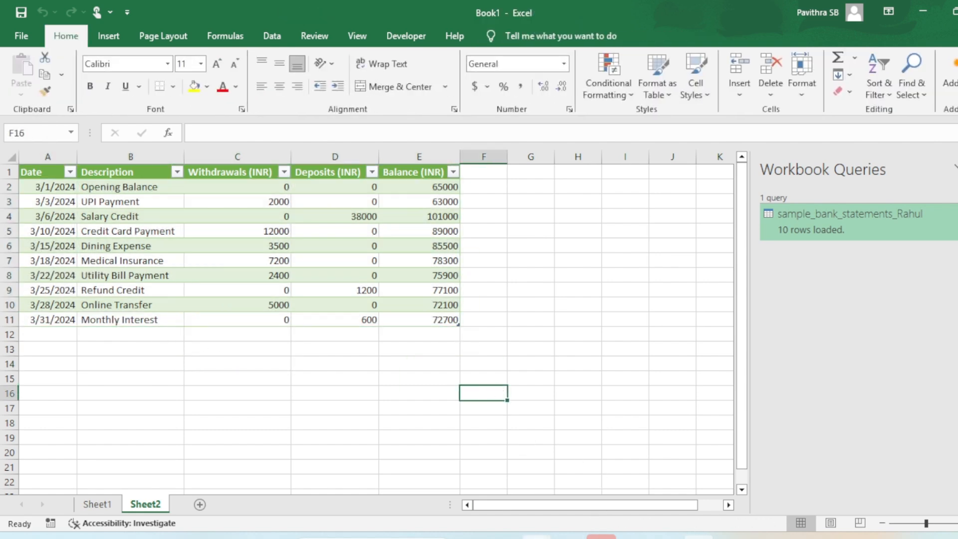
{"action": "left_click", "coordinate": [418, 317]}
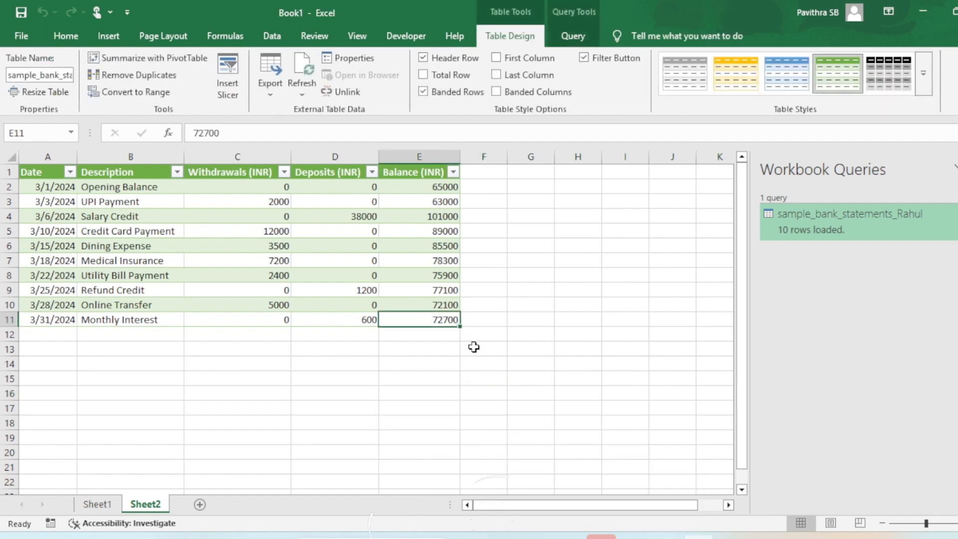